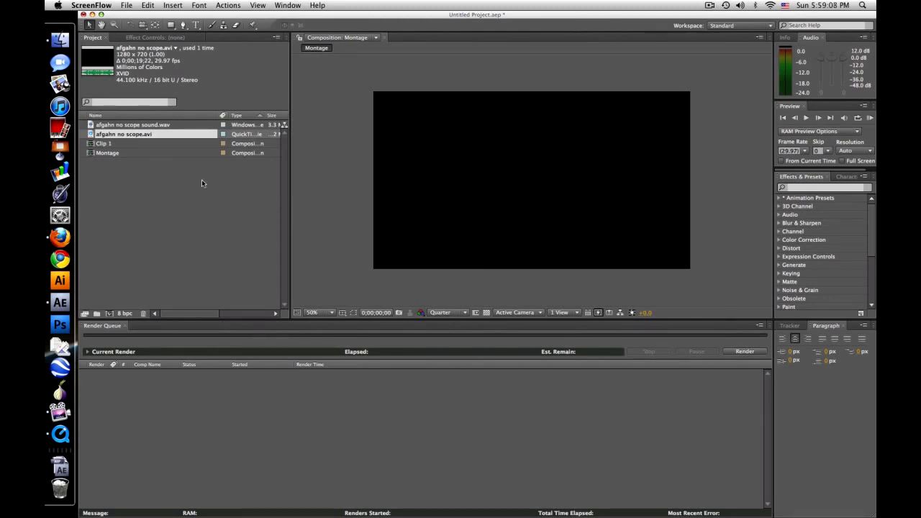
Step: Bring the After Effects project window to the front
click(175, 188)
Step: Create a 1280×720, 29.97 fps composition named 'Clip 1' at Full resolution
click(194, 5)
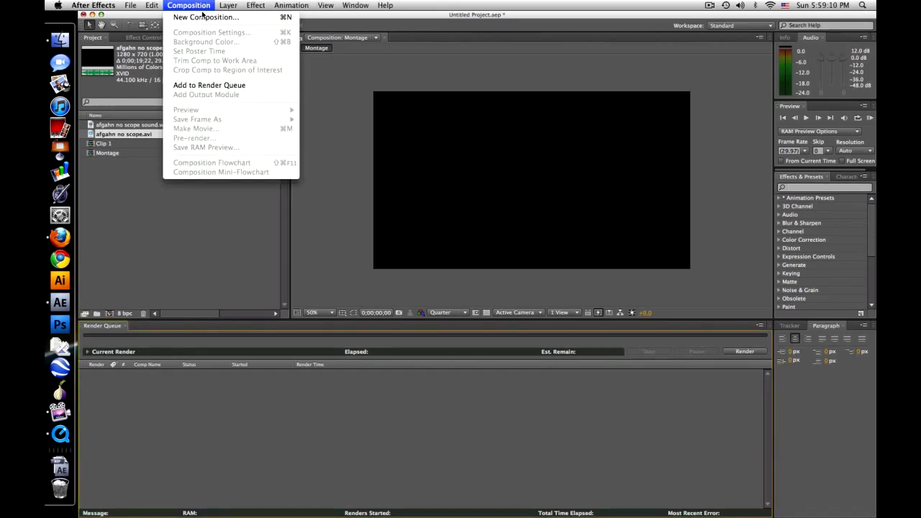
click(198, 18)
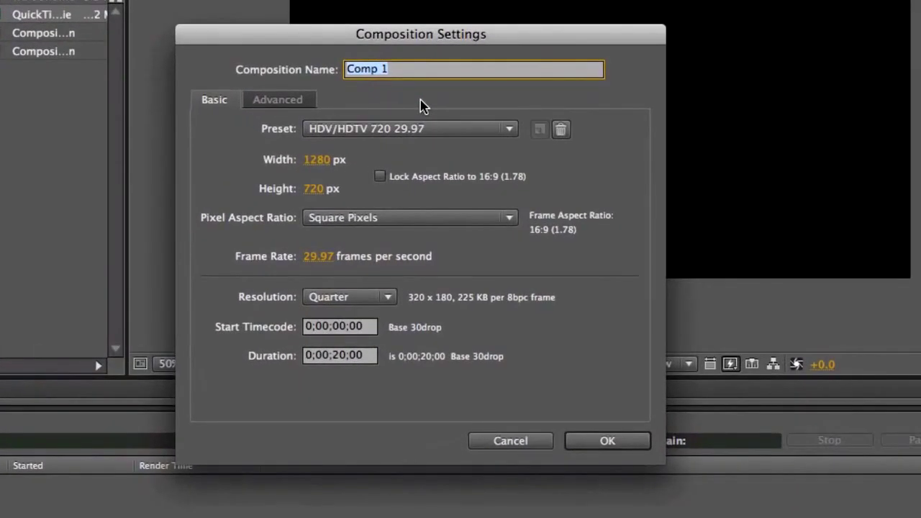
text(Clip 1)
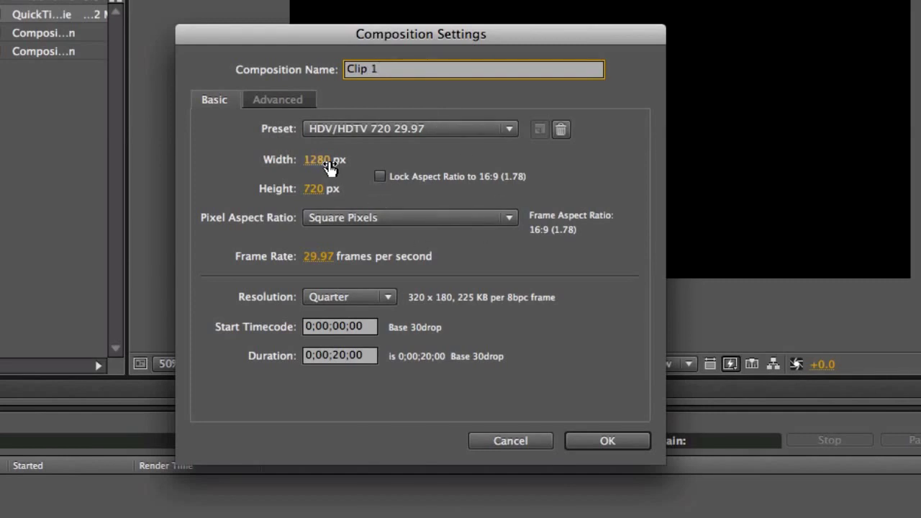
click(385, 297)
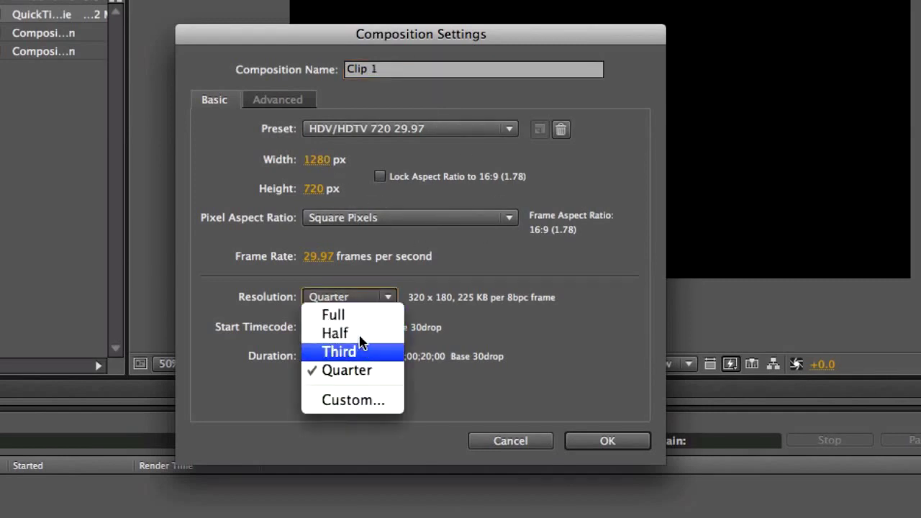
click(336, 314)
click(604, 437)
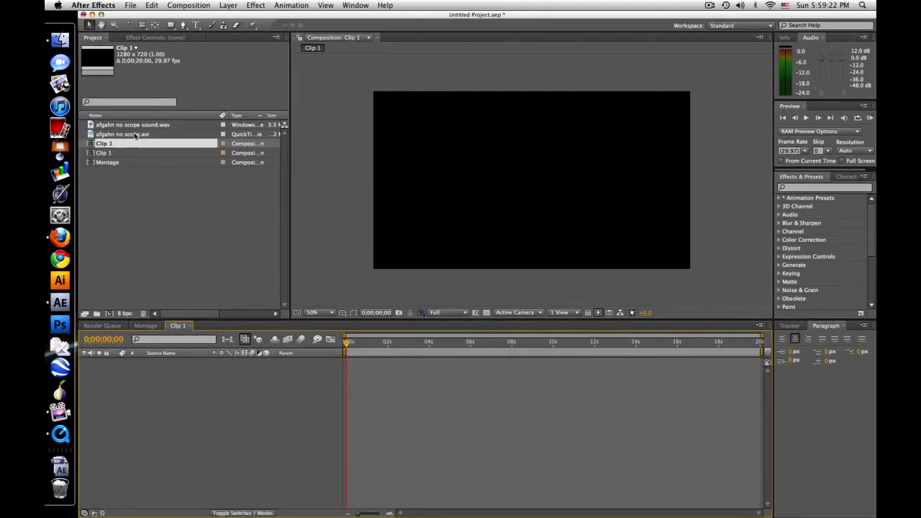
Step: Add afgahn no scope.avi to Clip 1, preview at Quarter resolution, and scale it to 104%
drag(137, 134, 530, 182)
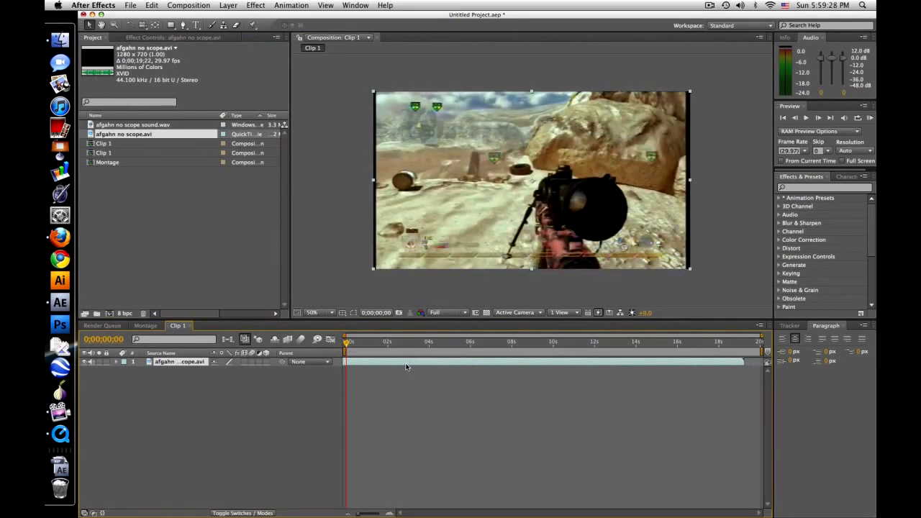
click(448, 314)
click(448, 367)
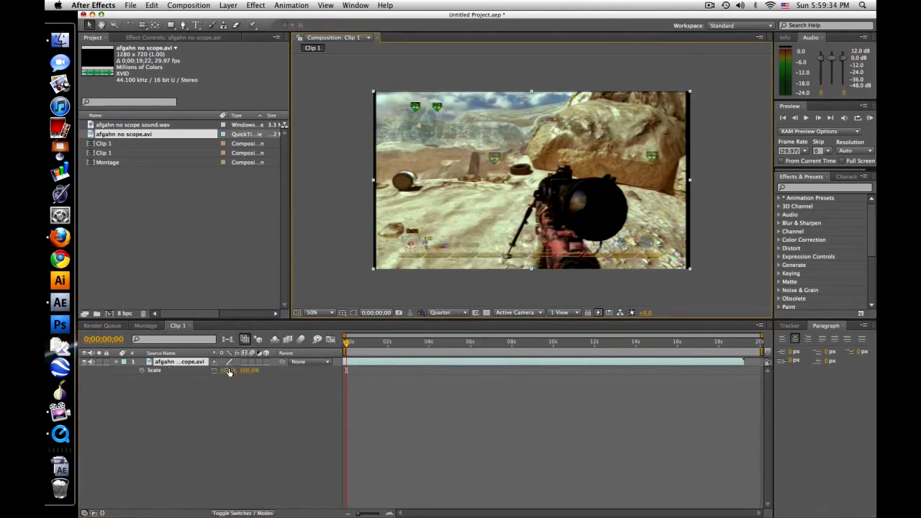
key(s)
drag(227, 370, 234, 370)
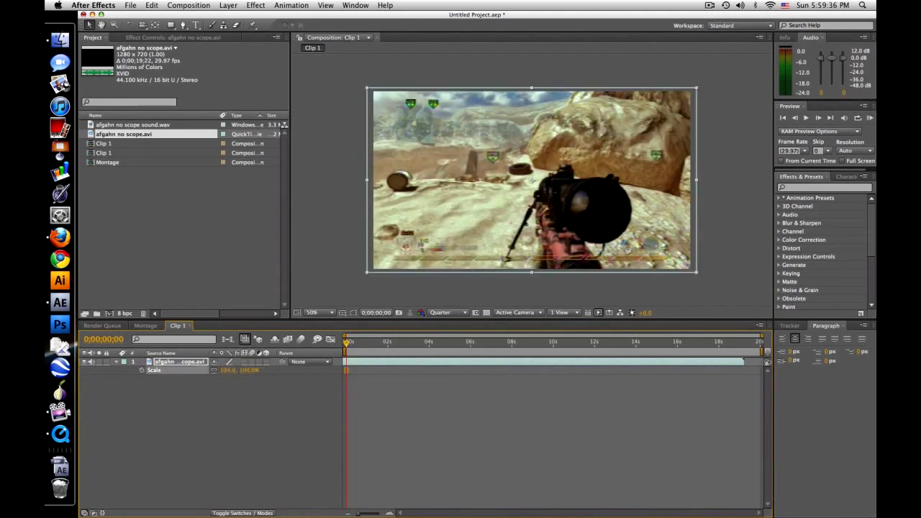
click(285, 425)
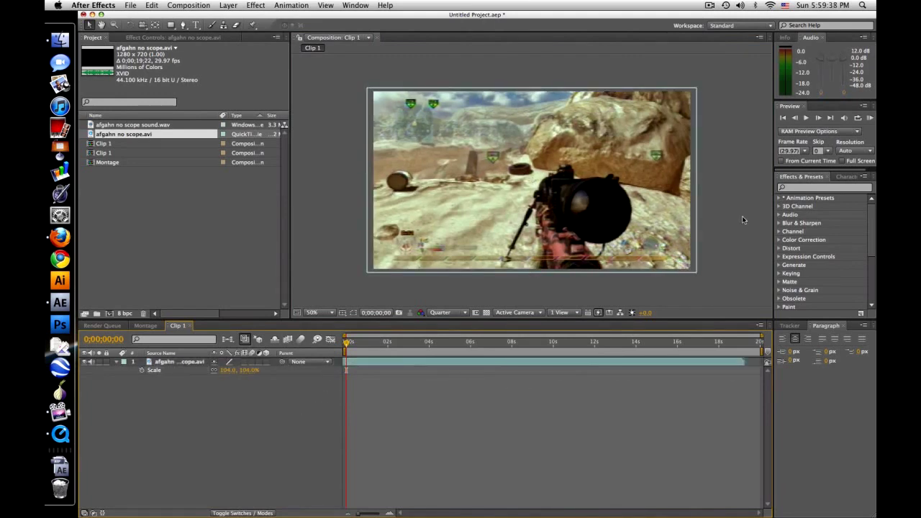
click(812, 186)
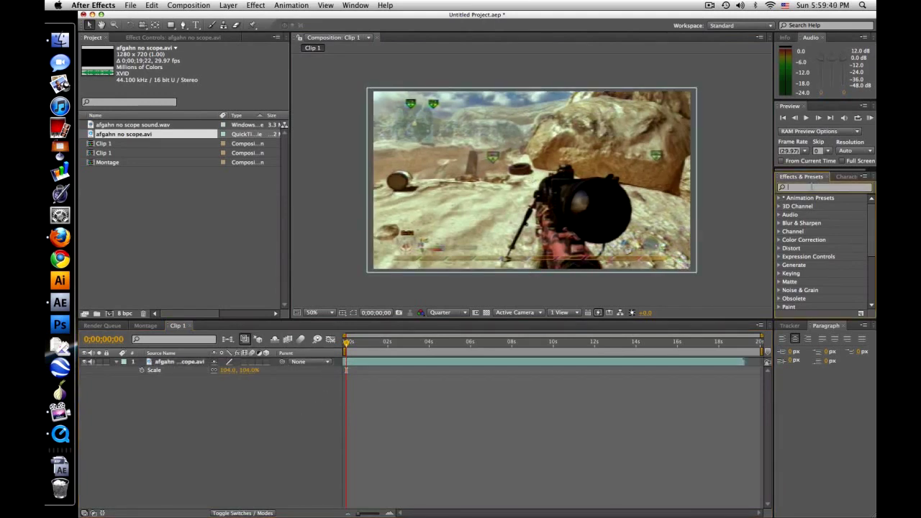
Step: Apply a Curves effect to the footage and bend the RGB curve into an S-curve
text(curv)
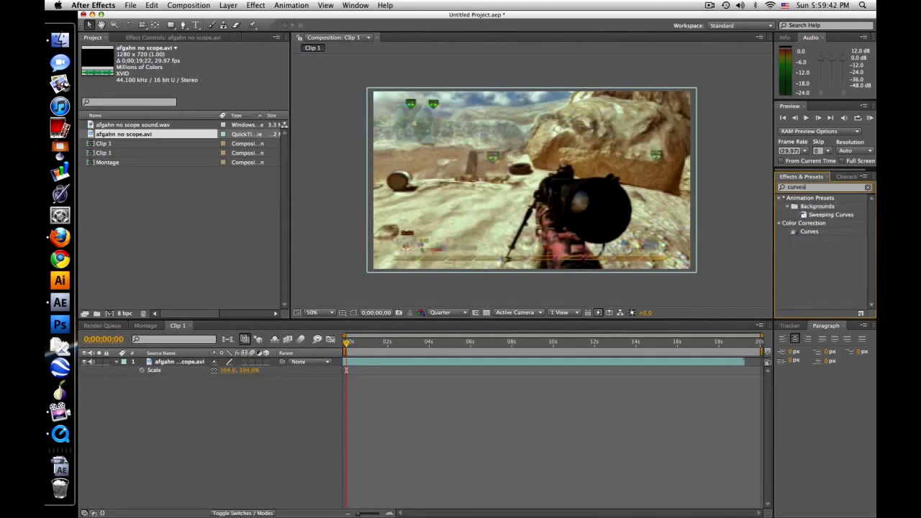
text(es)
drag(809, 231, 182, 365)
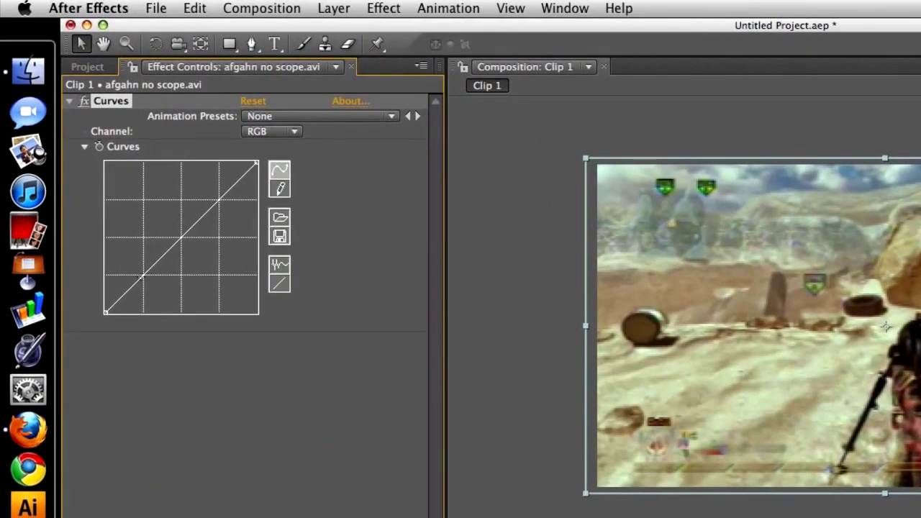
drag(144, 276, 153, 275)
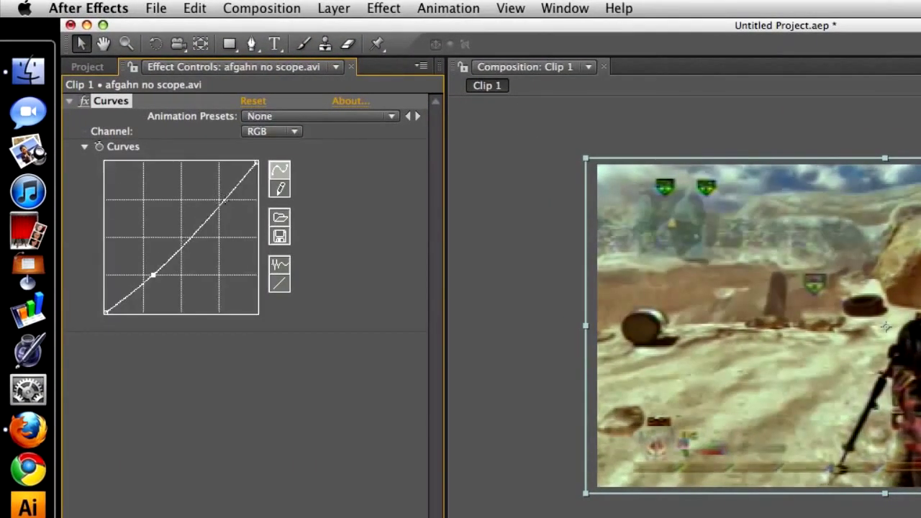
drag(224, 201, 209, 199)
Step: Bend the Red and Green channel curves into S-curves
click(271, 136)
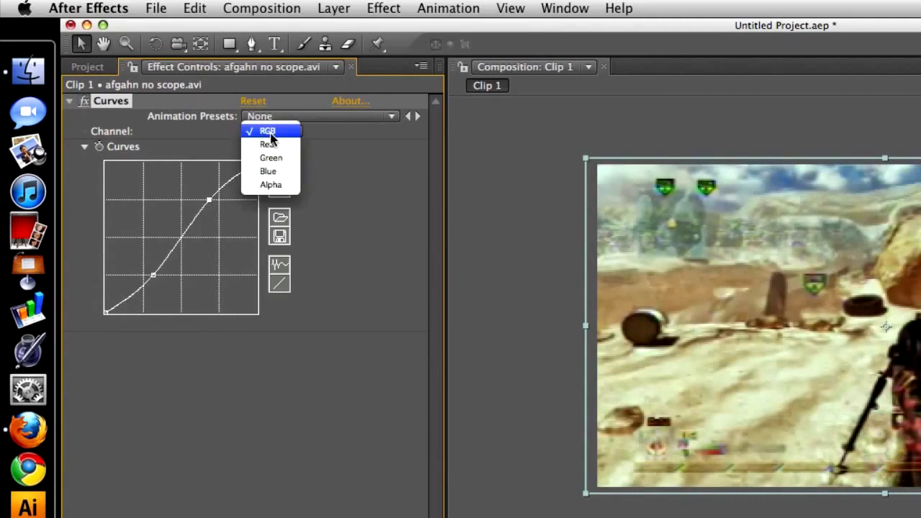
click(268, 144)
drag(152, 265, 153, 275)
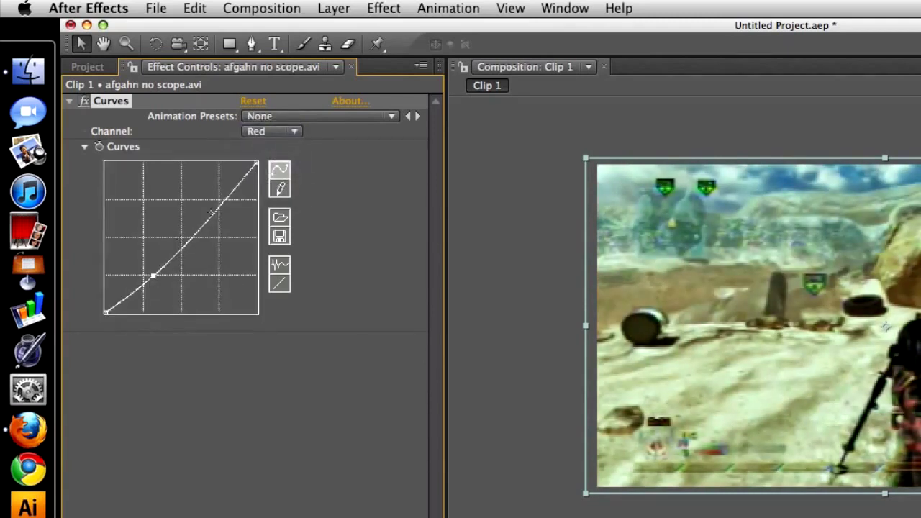
drag(228, 200, 211, 199)
click(271, 132)
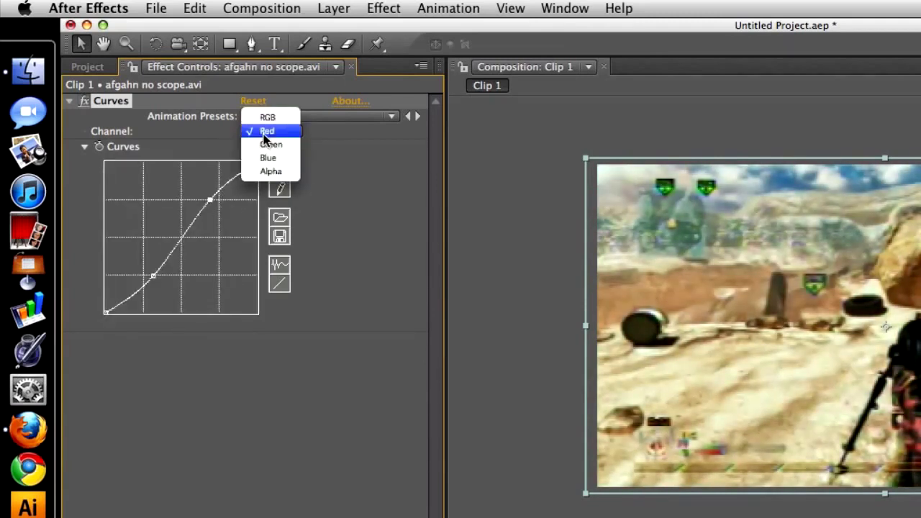
click(267, 146)
drag(145, 276, 153, 278)
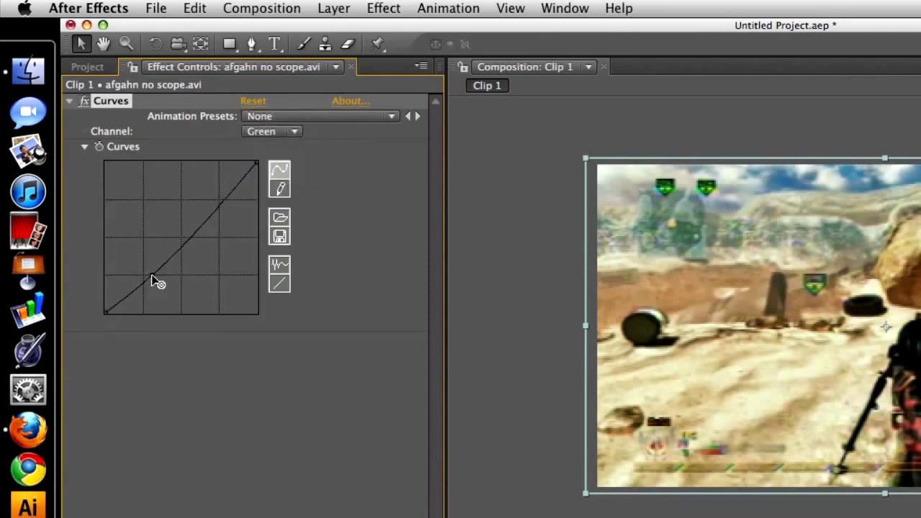
drag(220, 204, 211, 205)
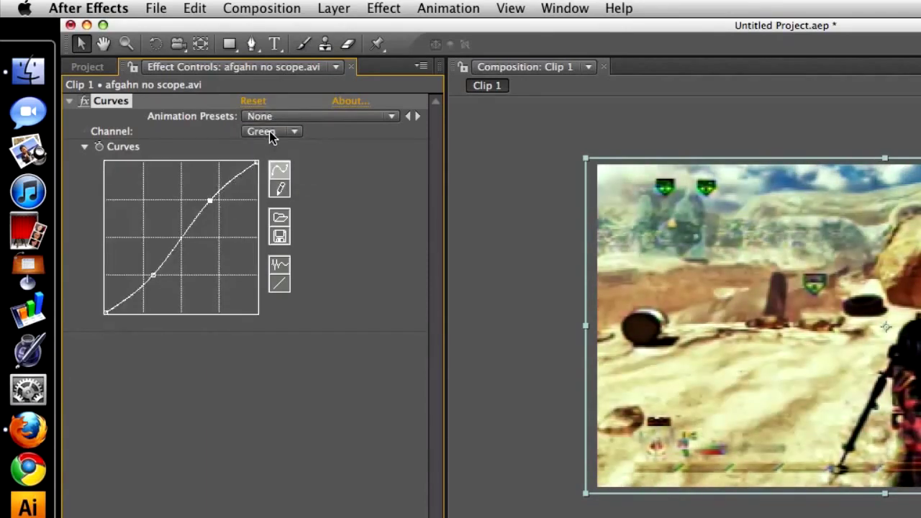
Step: Shape the Blue channel curve by raising its lower point and lowering its upper point
click(270, 131)
click(268, 145)
drag(142, 276, 143, 265)
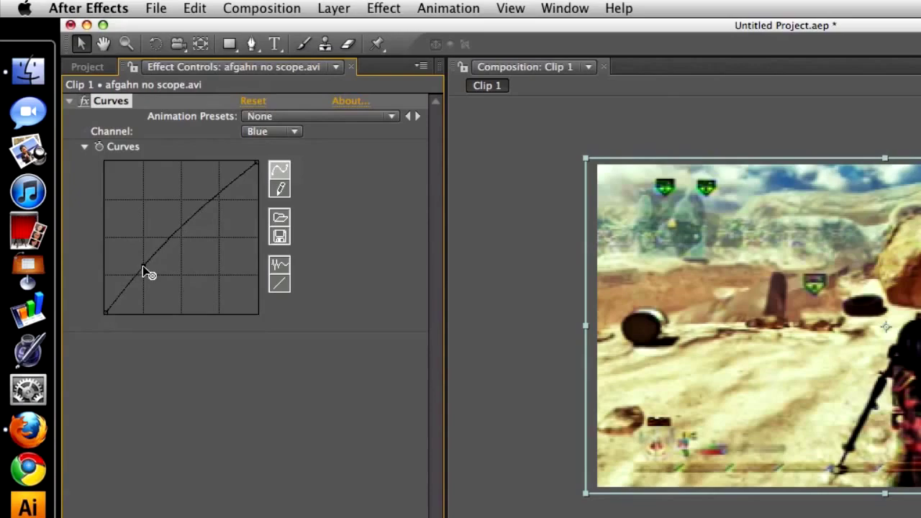
drag(218, 199, 219, 207)
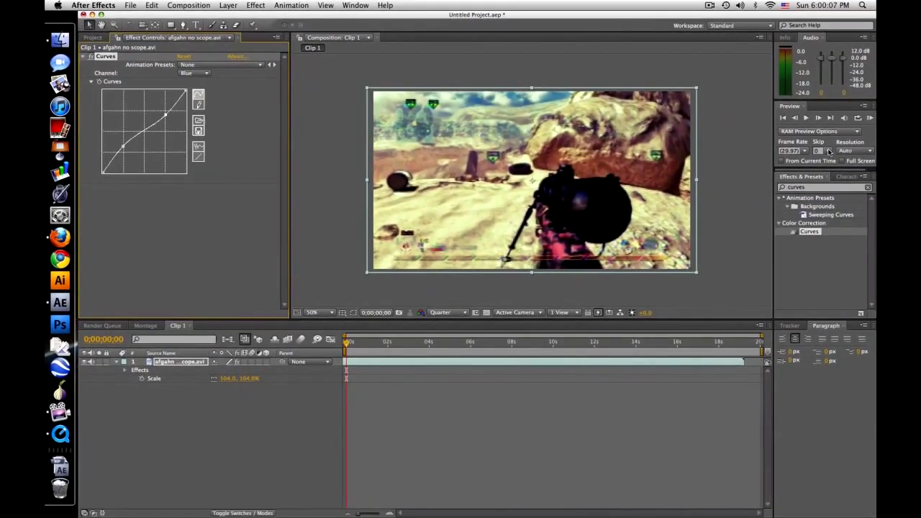
click(821, 187)
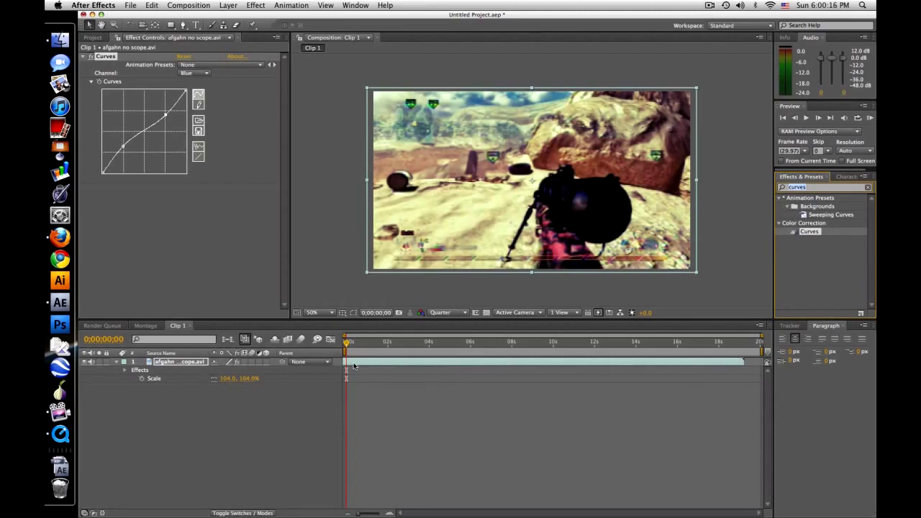
Step: Duplicate the graded footage layer and label the three copies red, green and blue, top to bottom
click(185, 363)
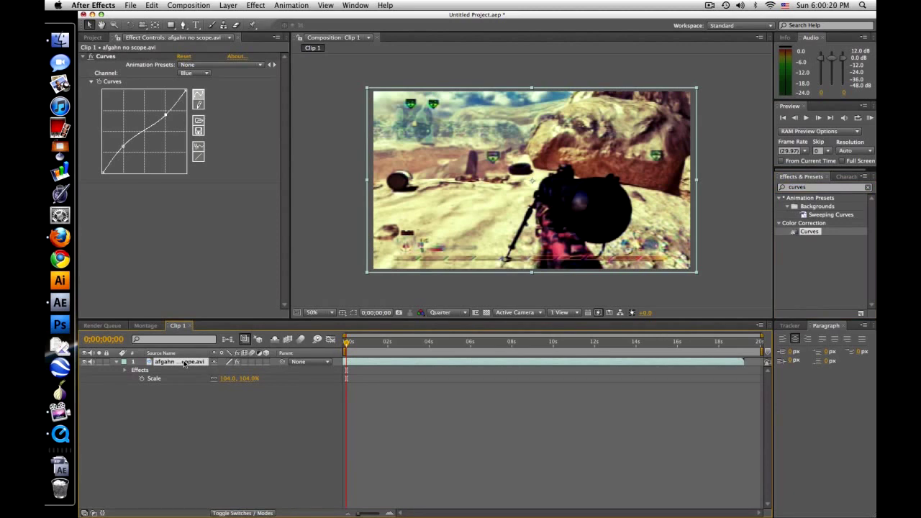
key(ctrl+d)
key(ctrl+d)
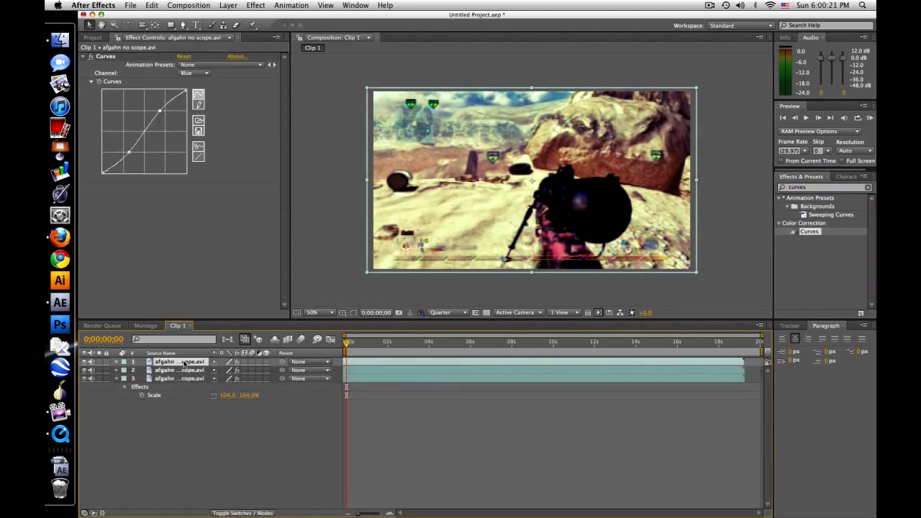
click(126, 362)
click(137, 376)
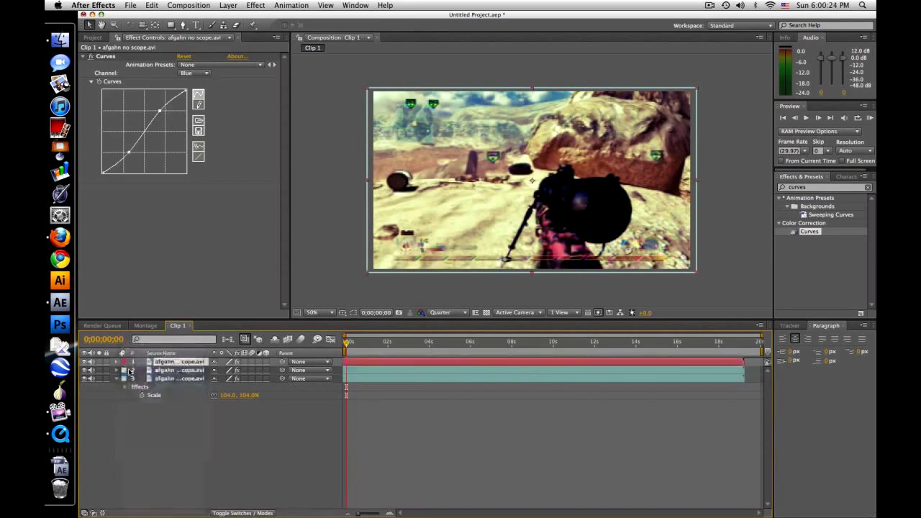
click(126, 371)
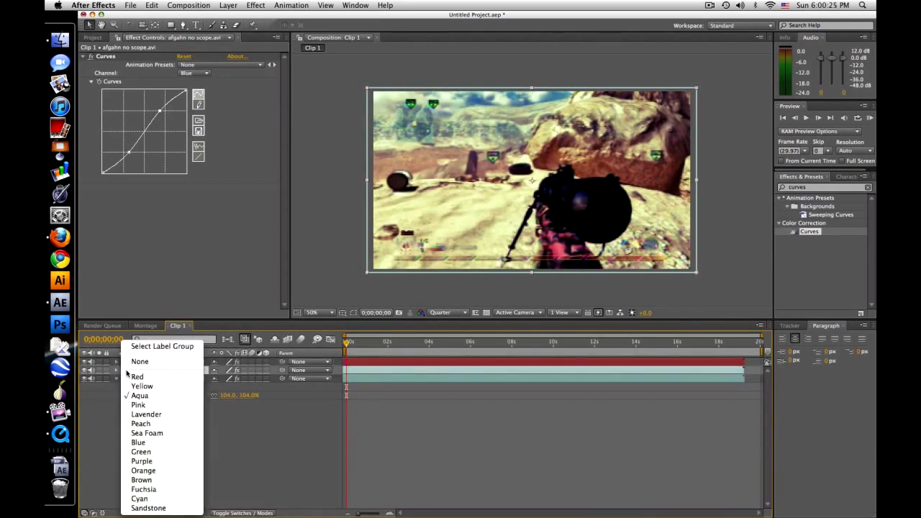
click(149, 451)
click(126, 379)
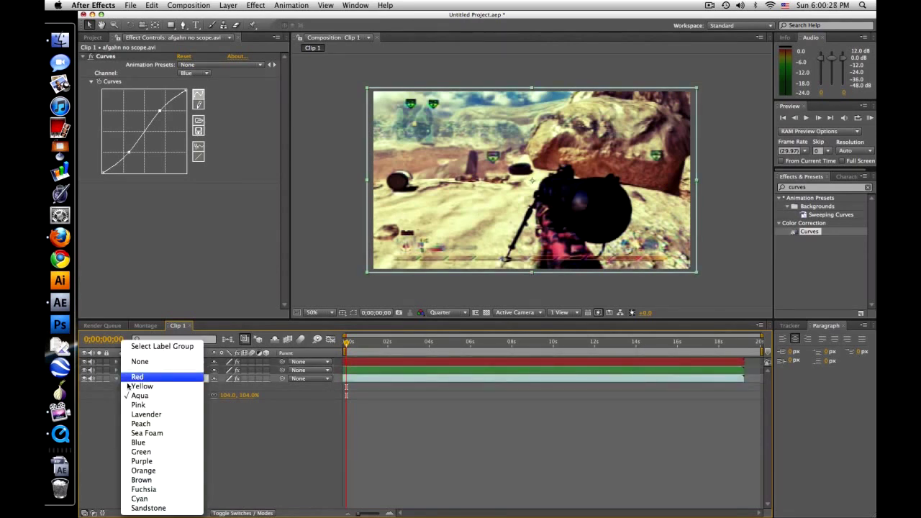
click(150, 443)
click(178, 364)
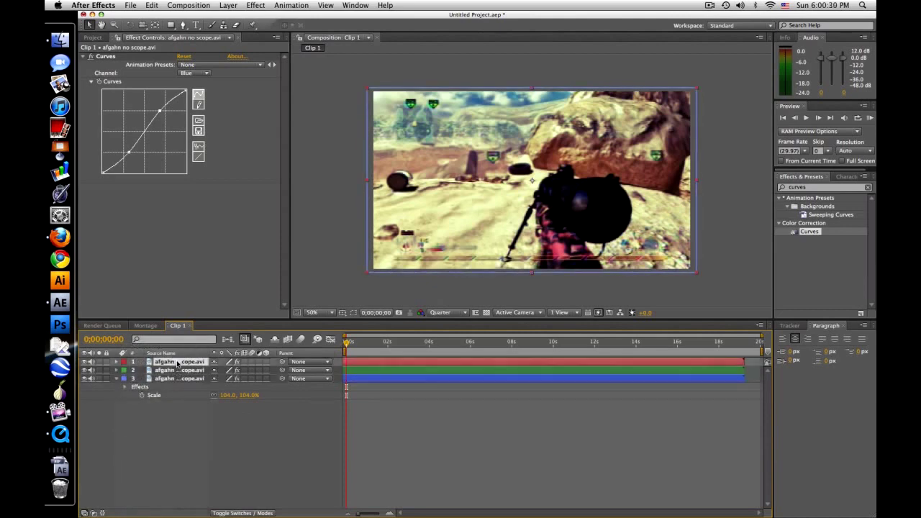
click(817, 187)
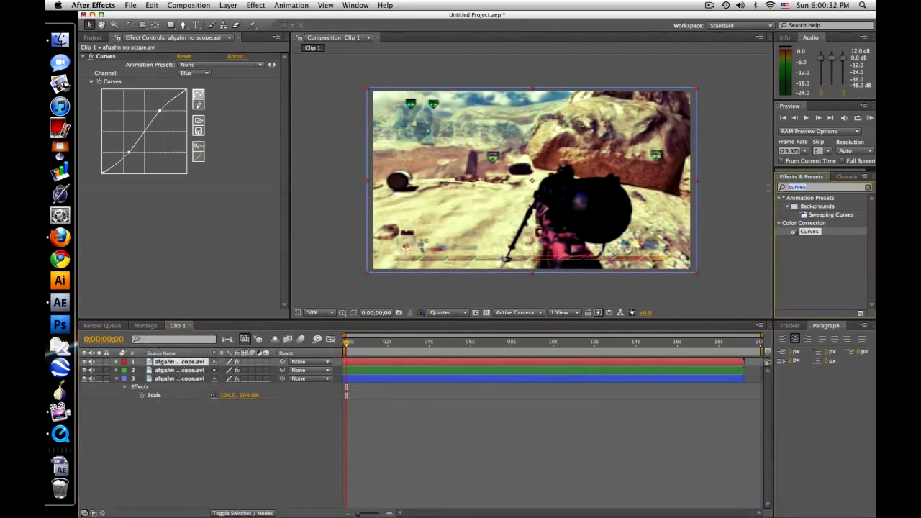
Step: Apply Set Channels to layer 1 with green and blue off, leaving only red
text(set chan)
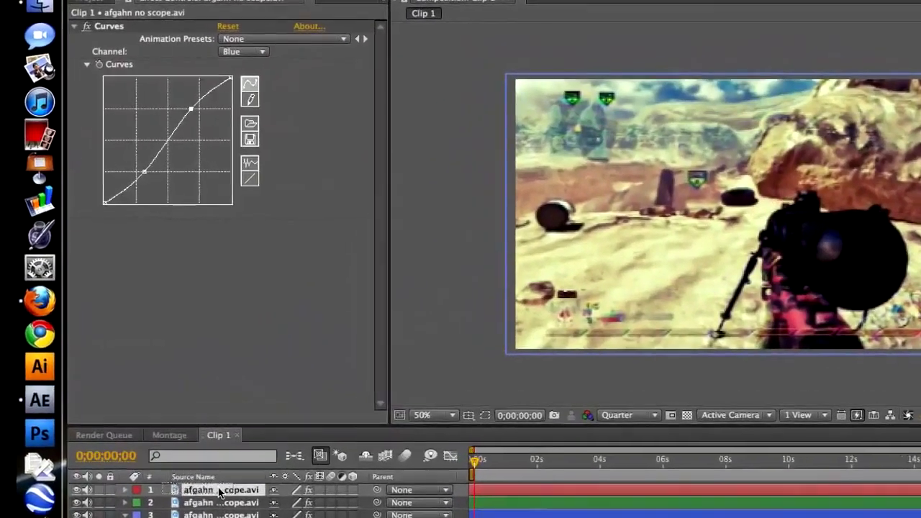
double_click(817, 207)
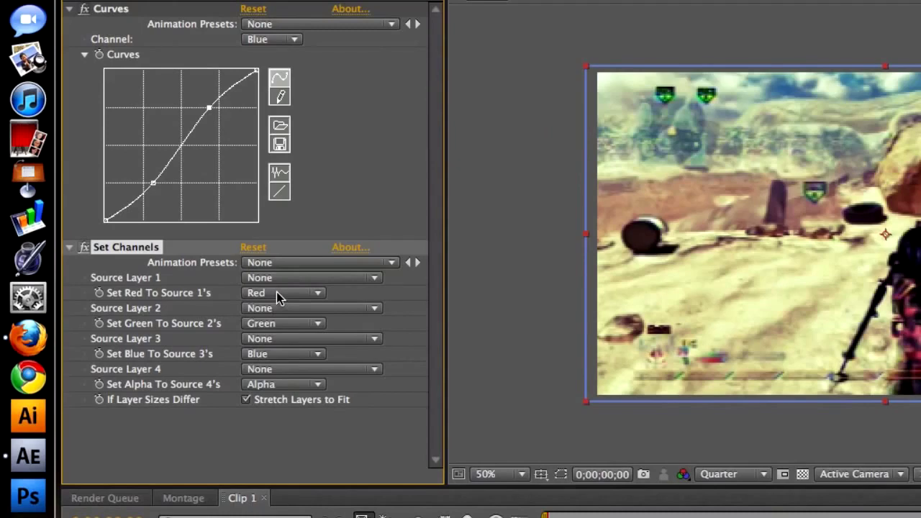
click(279, 325)
click(282, 430)
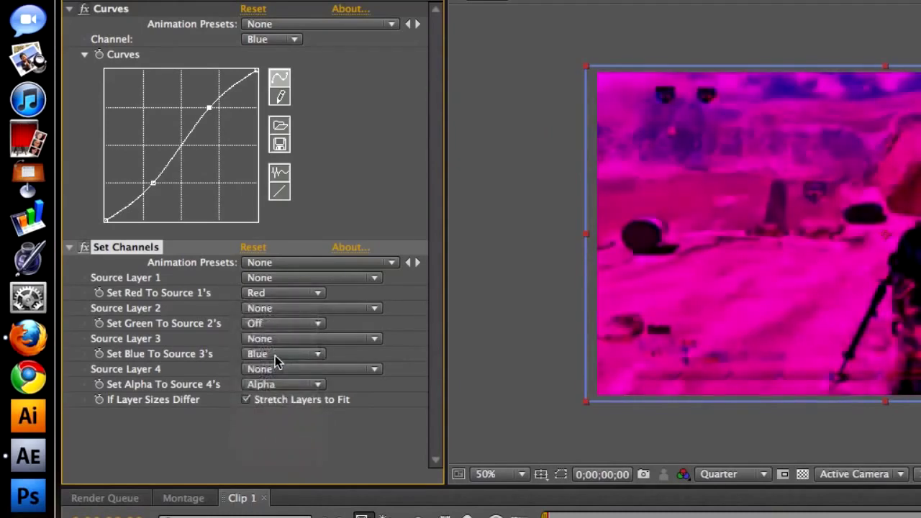
click(275, 354)
click(283, 443)
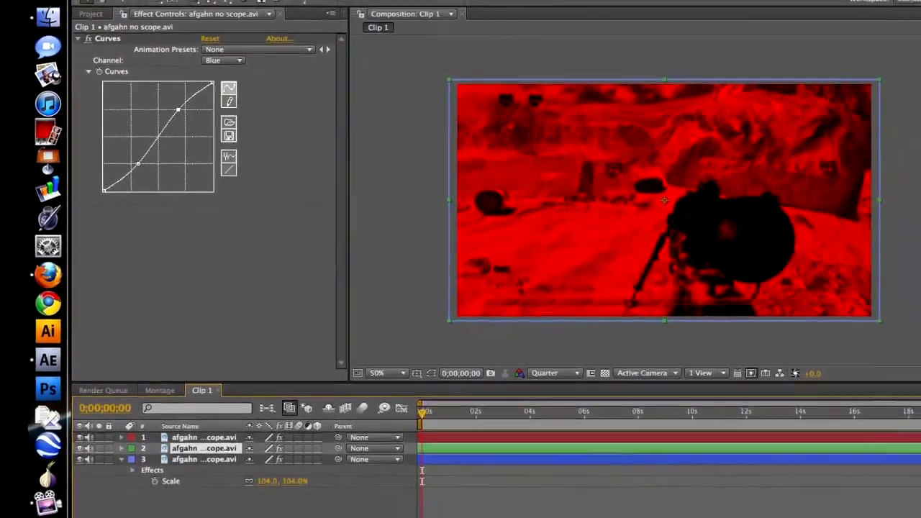
Step: Set layer 2's Set Channels to red and blue off, leaving only green
click(225, 441)
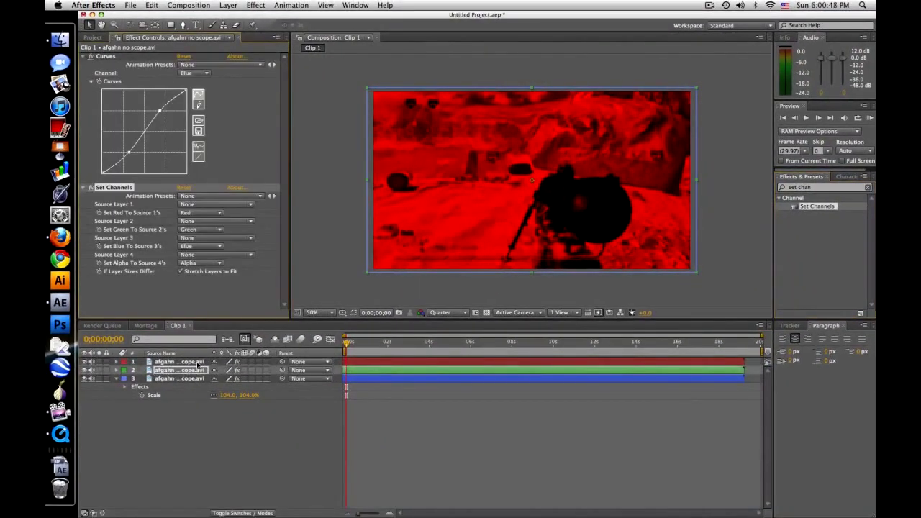
click(193, 215)
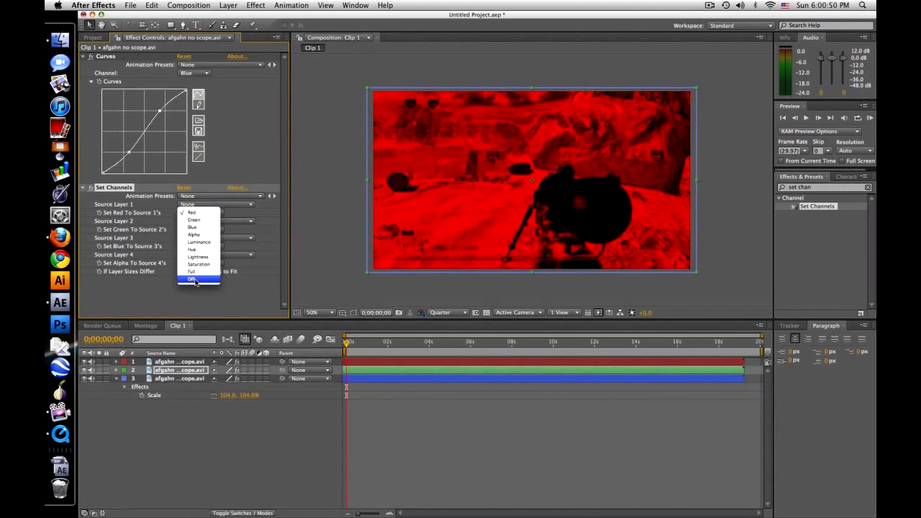
click(196, 279)
click(202, 247)
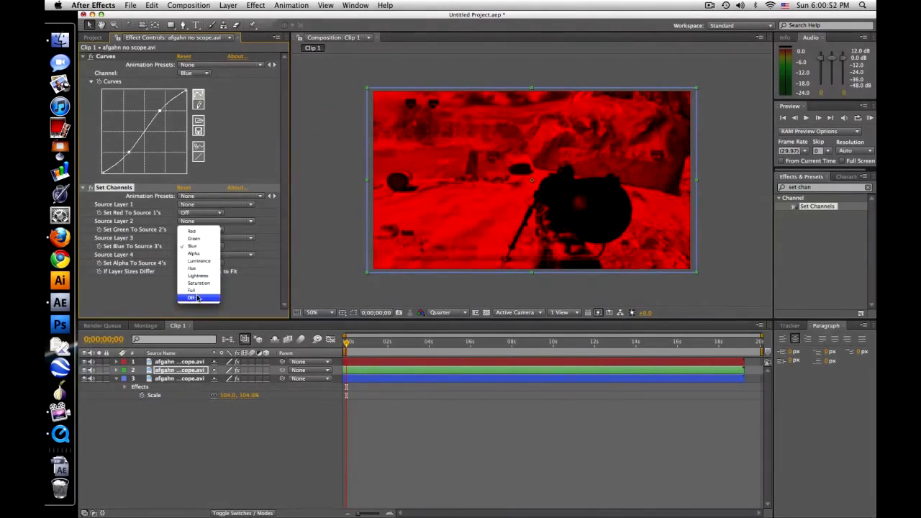
click(199, 298)
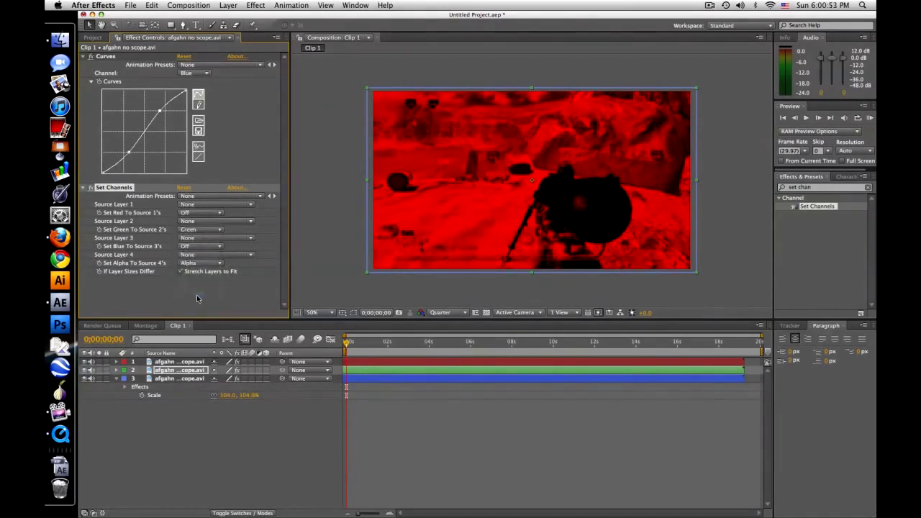
Step: Give layer 3 Set Channels with red and green off, leaving only blue
click(171, 378)
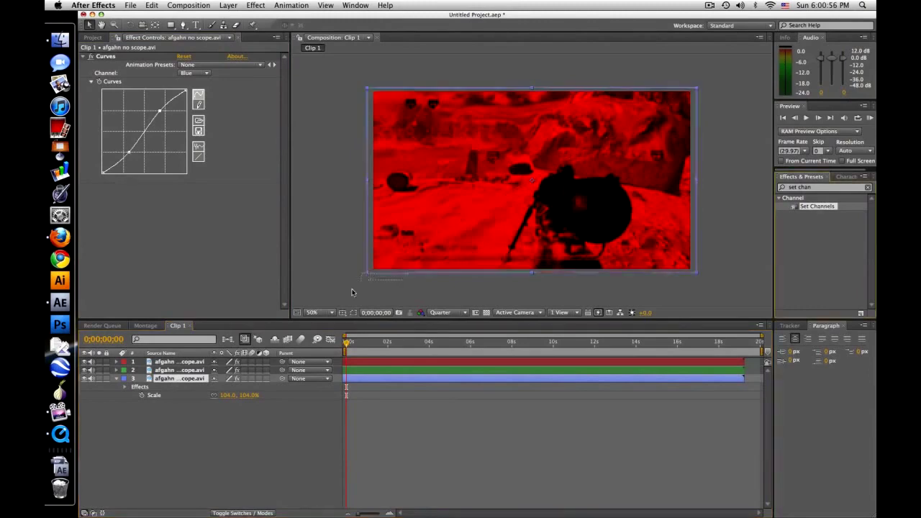
key(super+alt+shift+e)
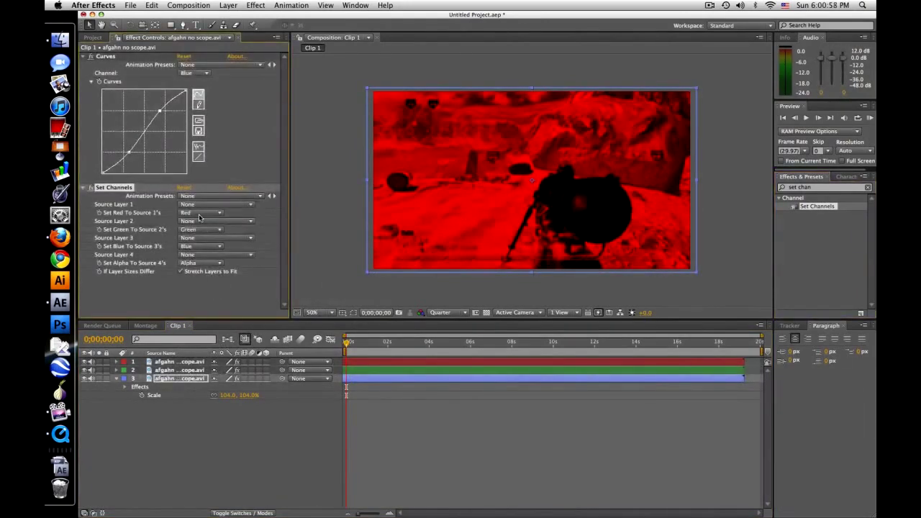
click(201, 214)
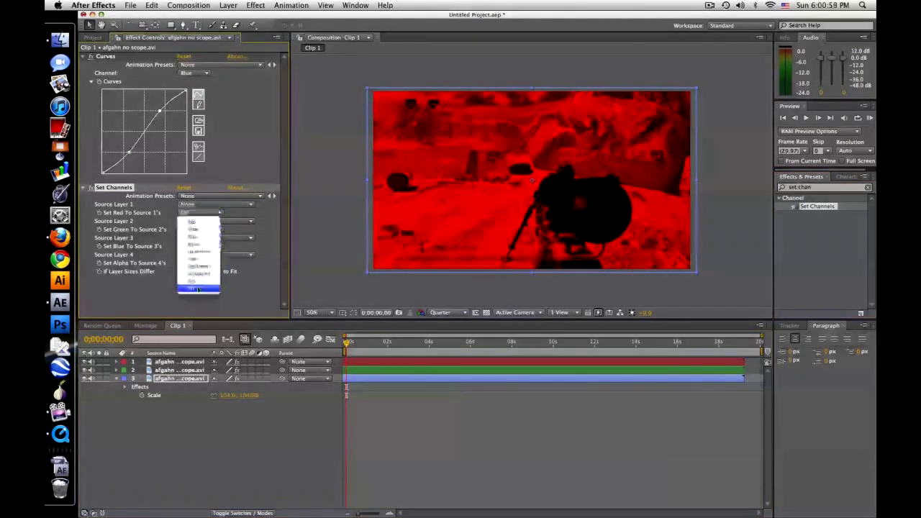
click(198, 289)
click(180, 361)
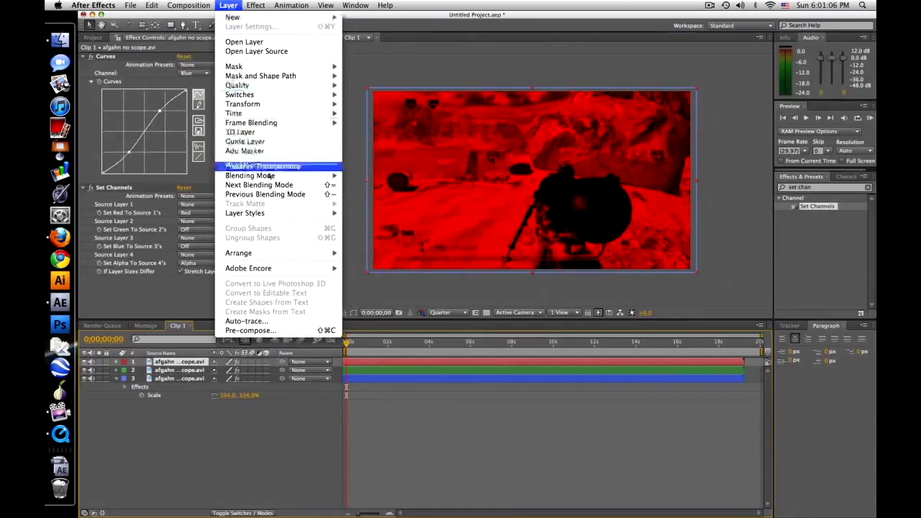
Step: Set layers 1, 2 and 3 to the Screen blending mode
mouse_move(288, 176)
click(382, 255)
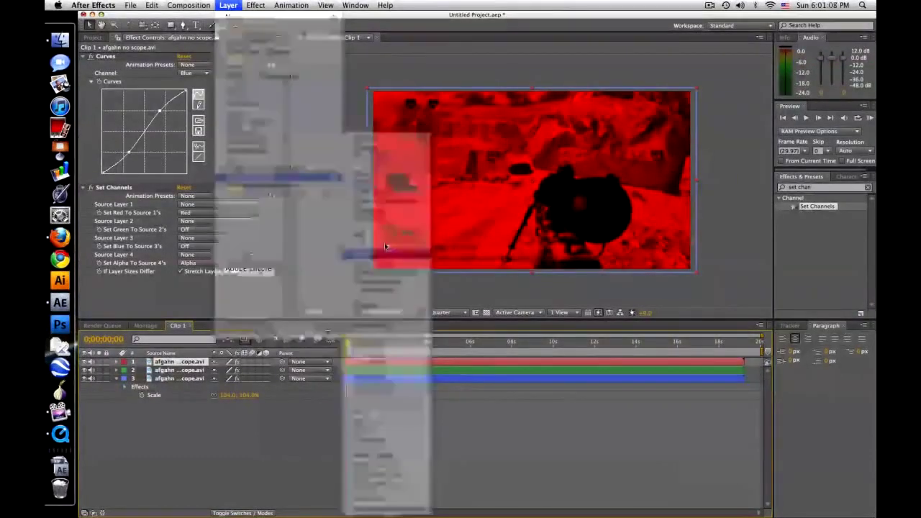
click(238, 5)
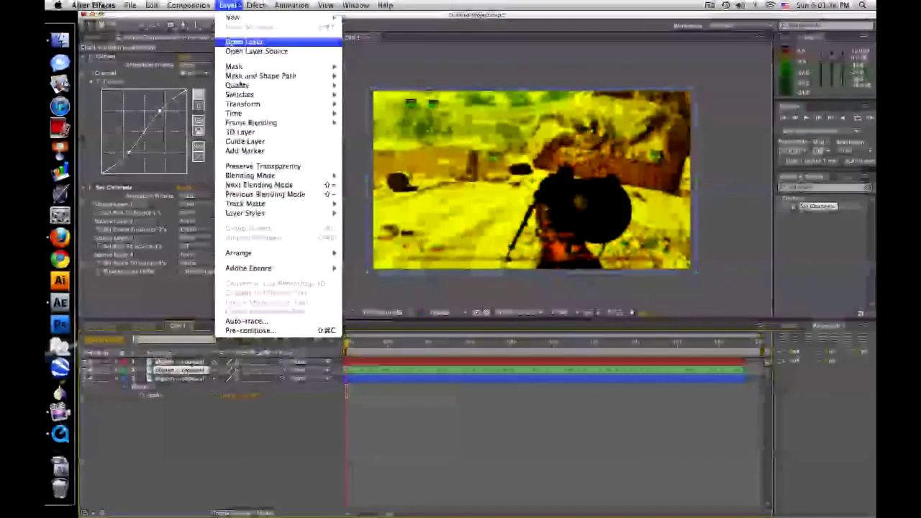
mouse_move(288, 176)
click(379, 253)
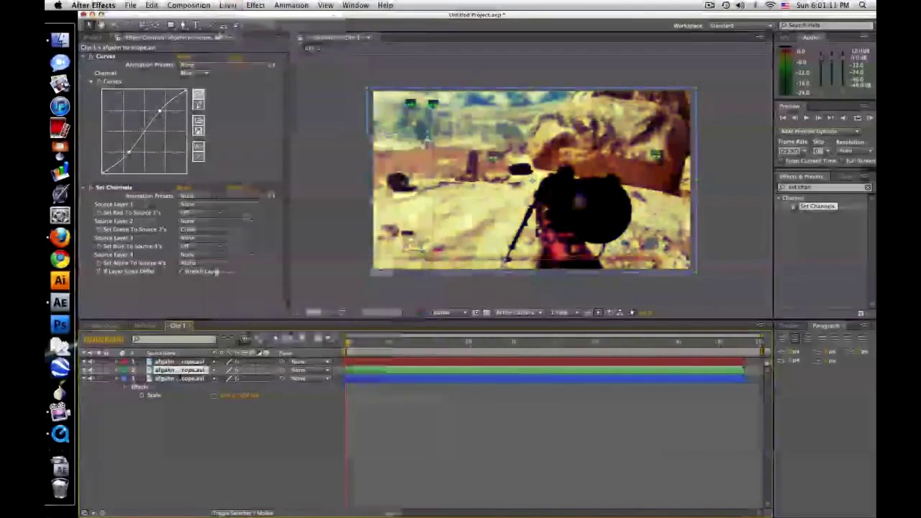
click(180, 378)
click(228, 5)
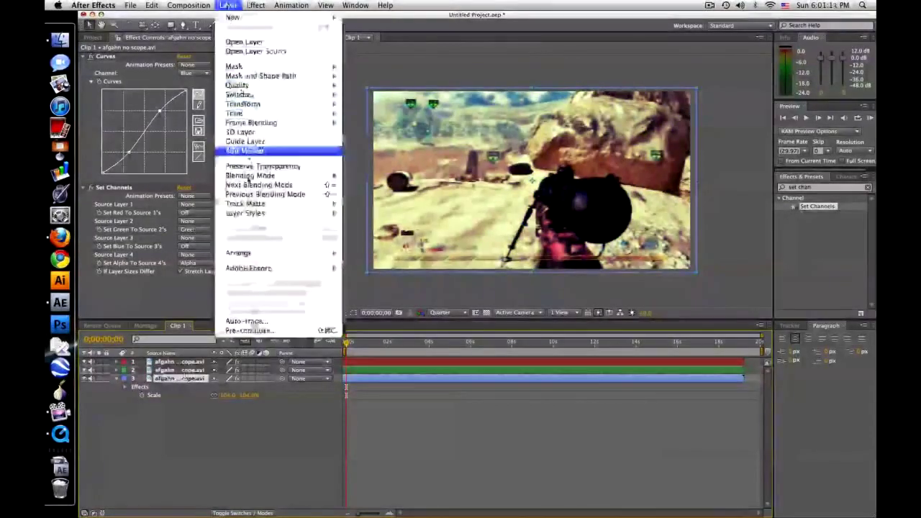
mouse_move(288, 176)
click(379, 254)
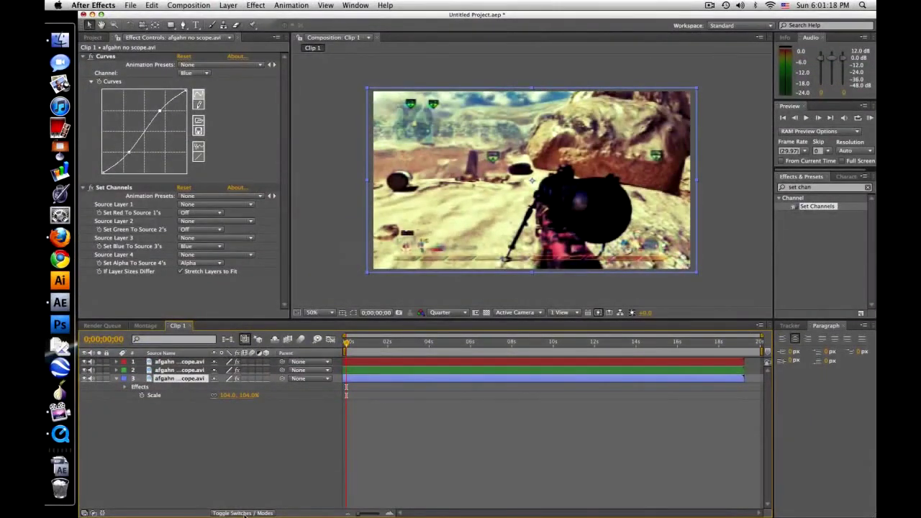
Step: Undo an accidental position shift of layer 1
click(193, 362)
drag(536, 199, 533, 195)
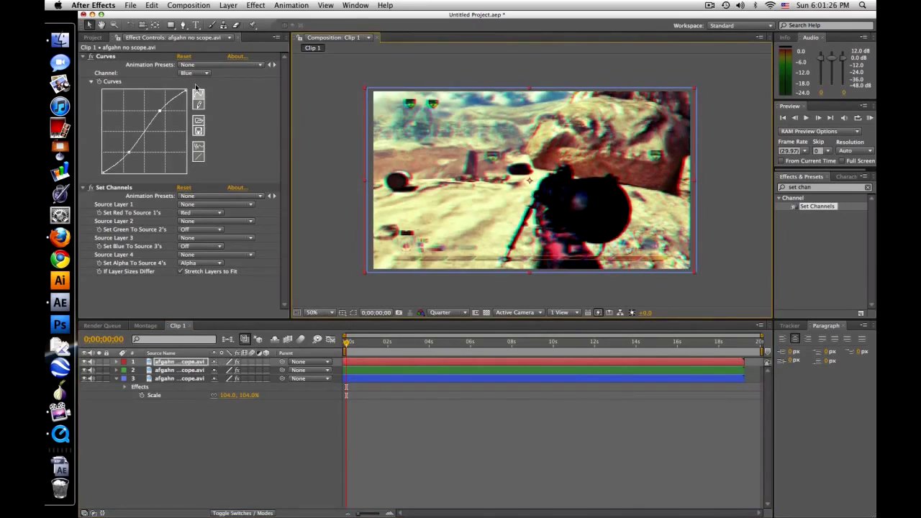
click(152, 5)
click(164, 15)
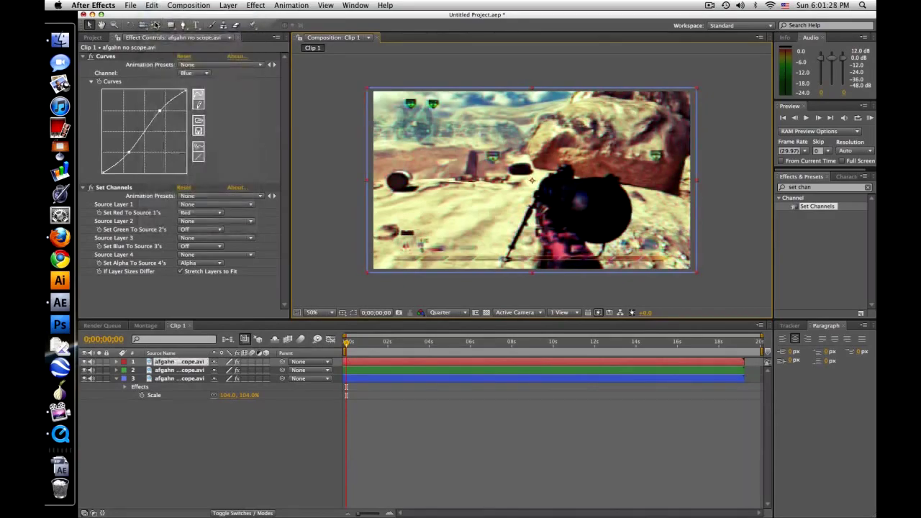
Step: Scale layer 2 to 106% and layer 3 to 108%
key(s)
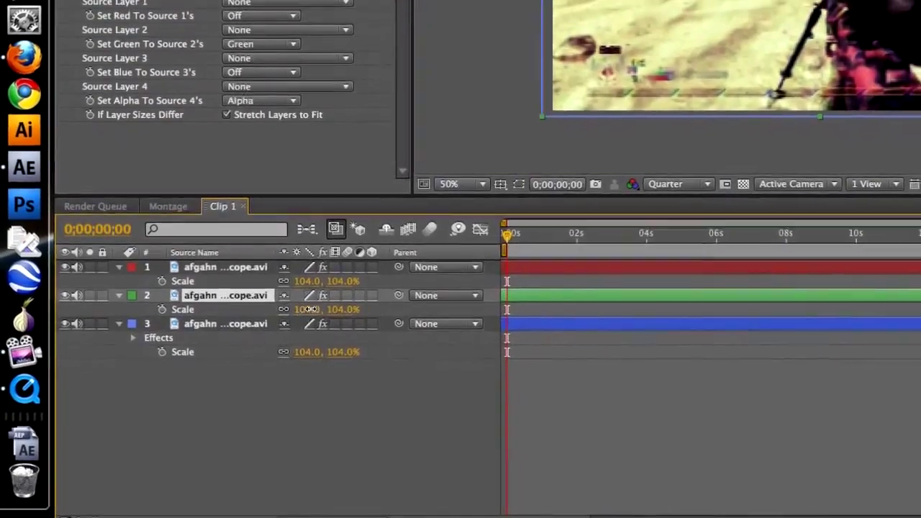
click(310, 309)
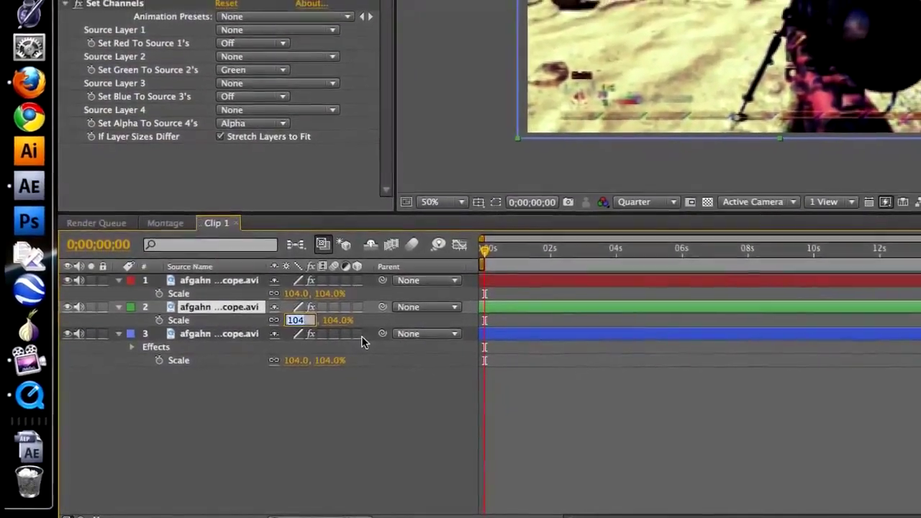
text(106)
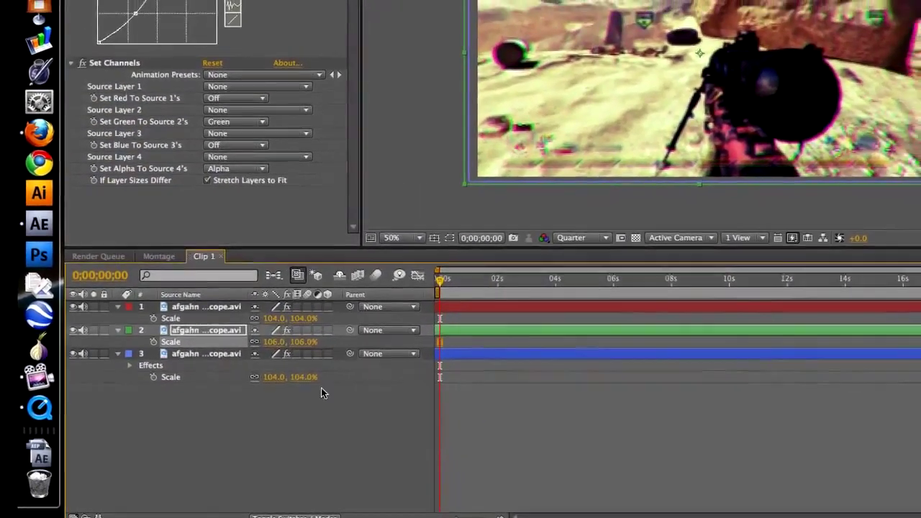
click(285, 369)
text(108)
key(Return)
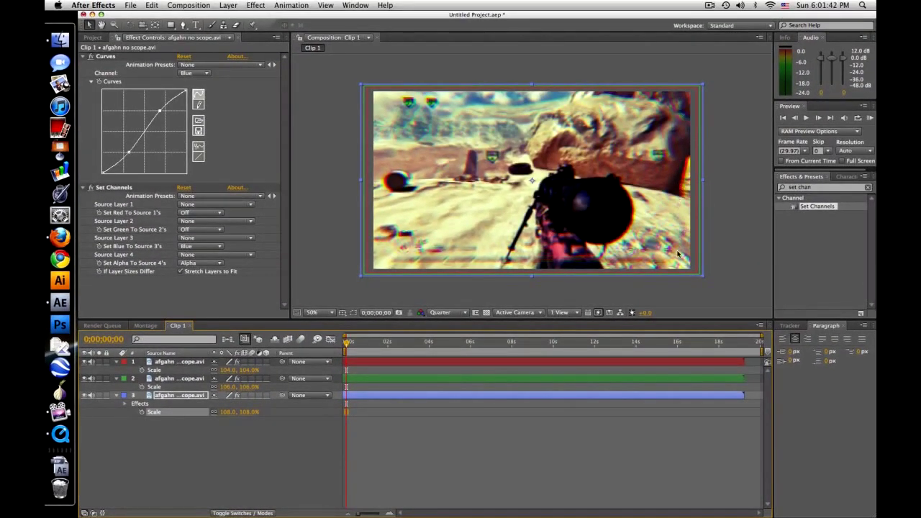
click(252, 463)
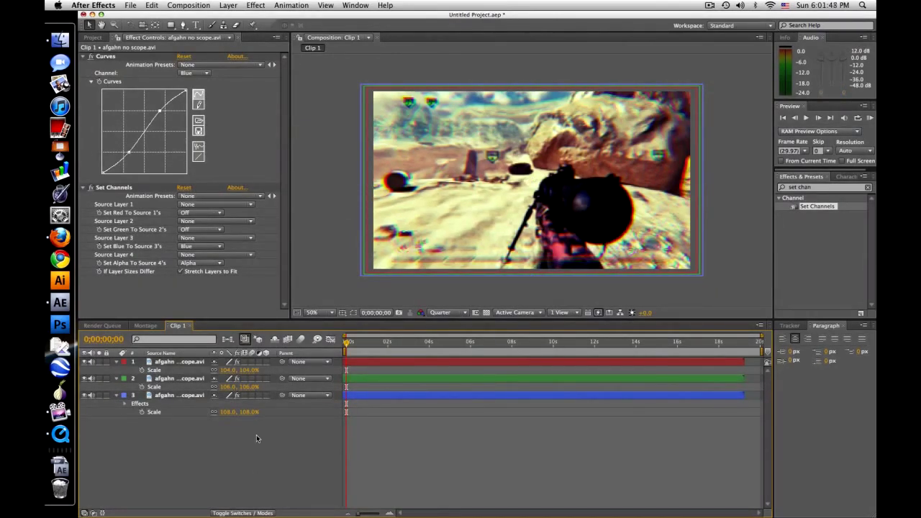
Step: Pre-compose the three channel layers into a composition named 'Clip 1a'
click(172, 363)
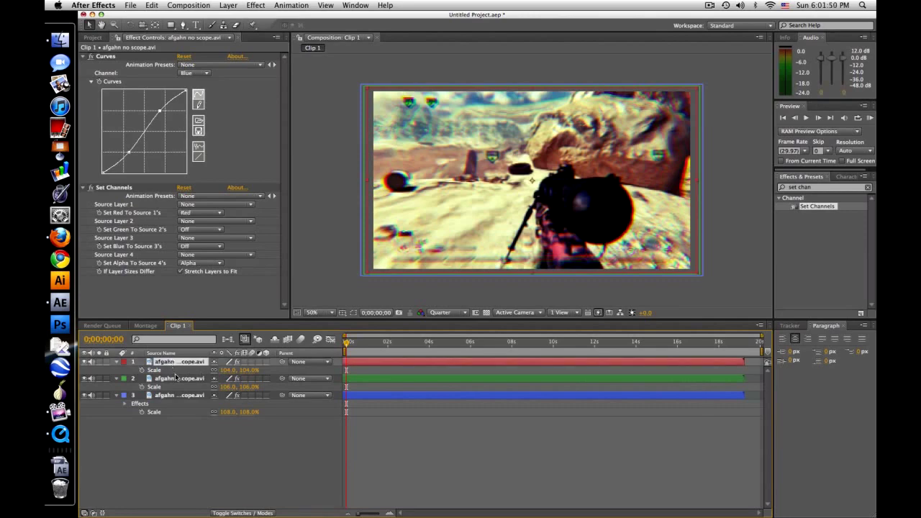
shift+click(181, 398)
click(222, 5)
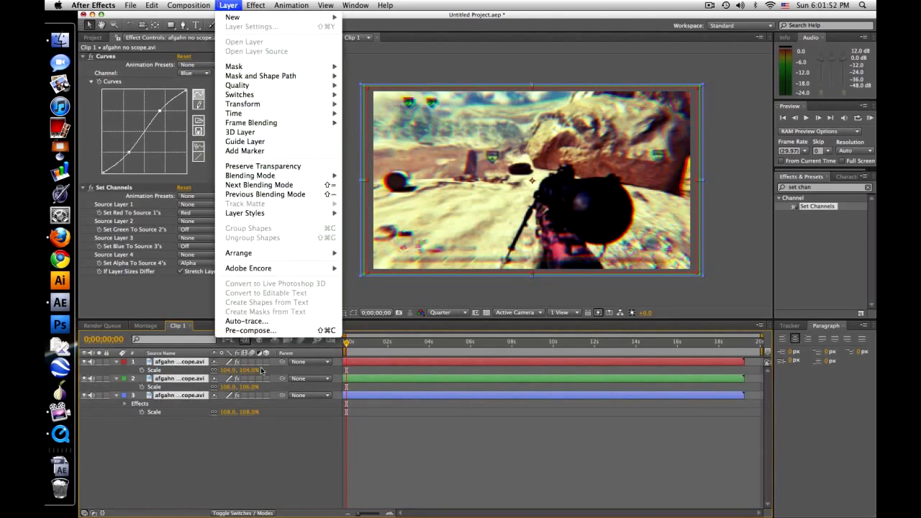
click(251, 330)
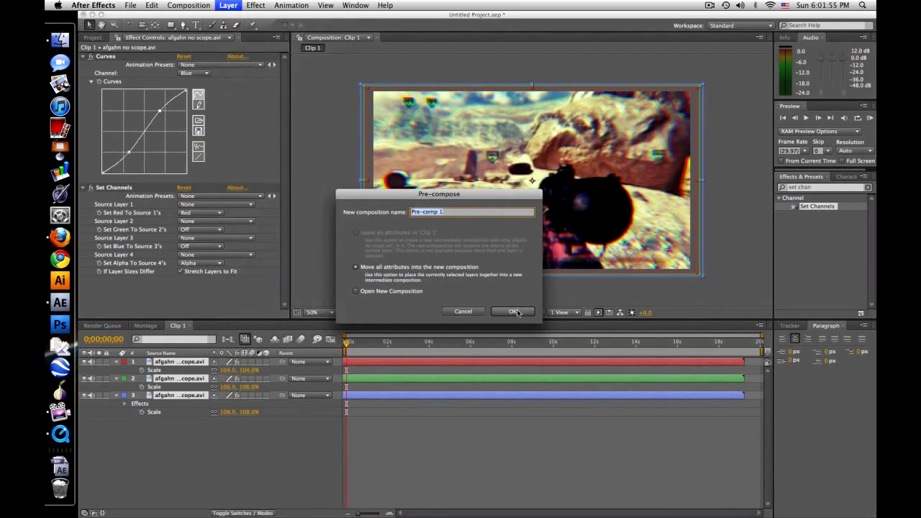
text(Clip 1a)
click(527, 314)
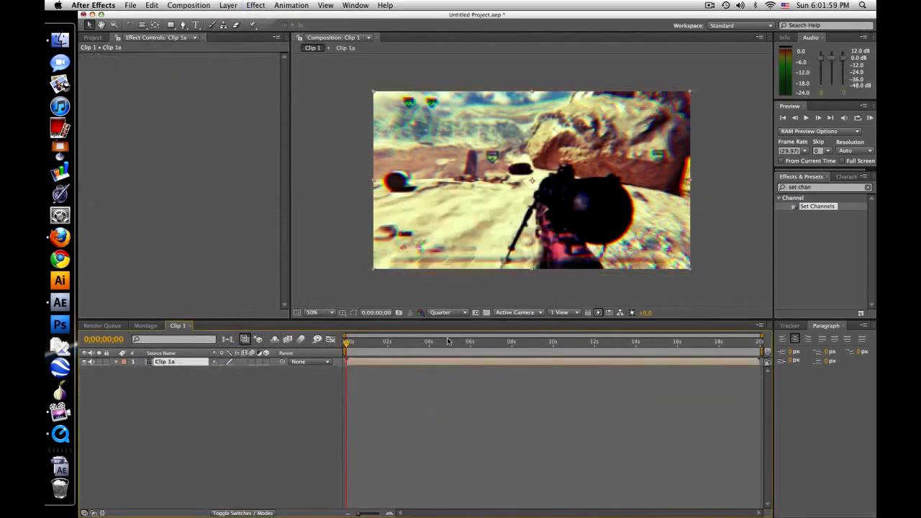
Step: Duplicate the Clip 1a layer and darken the top copy by pulling its Curves down
key(super+d)
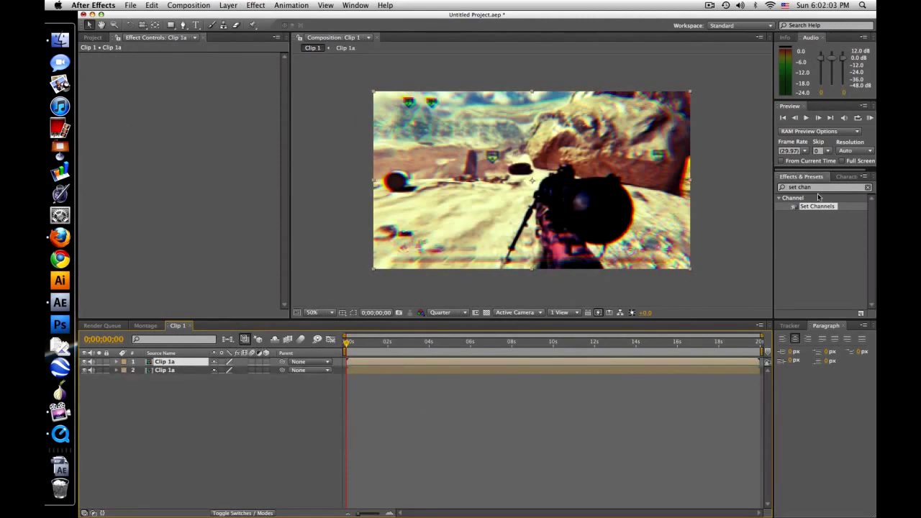
key(super+5)
text(curves)
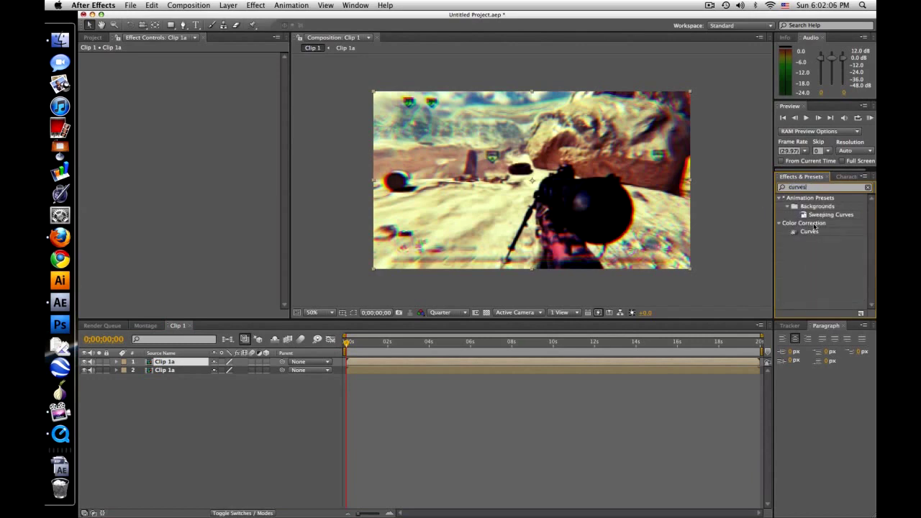
drag(810, 231, 180, 364)
drag(126, 149, 126, 159)
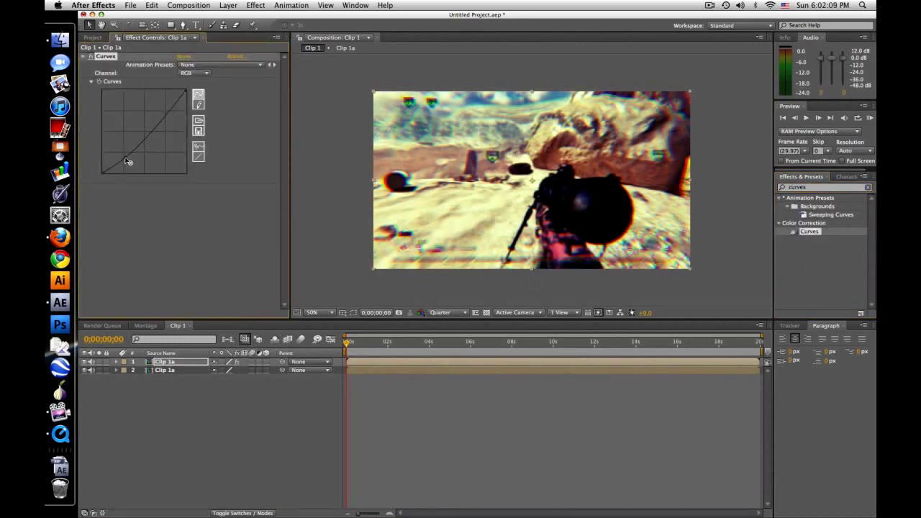
drag(163, 123, 163, 133)
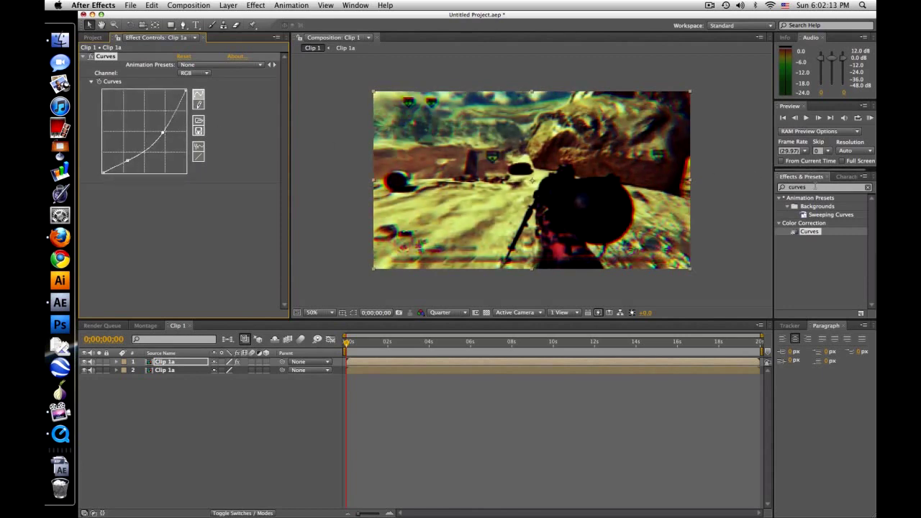
click(799, 187)
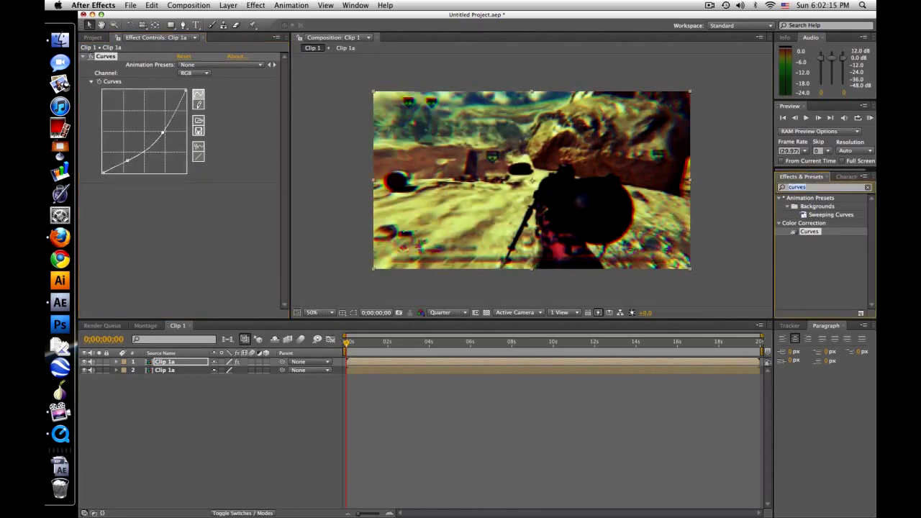
Step: Apply Fast Blur to the top Clip 1a layer with a Blurriness of 10
text(fast blur)
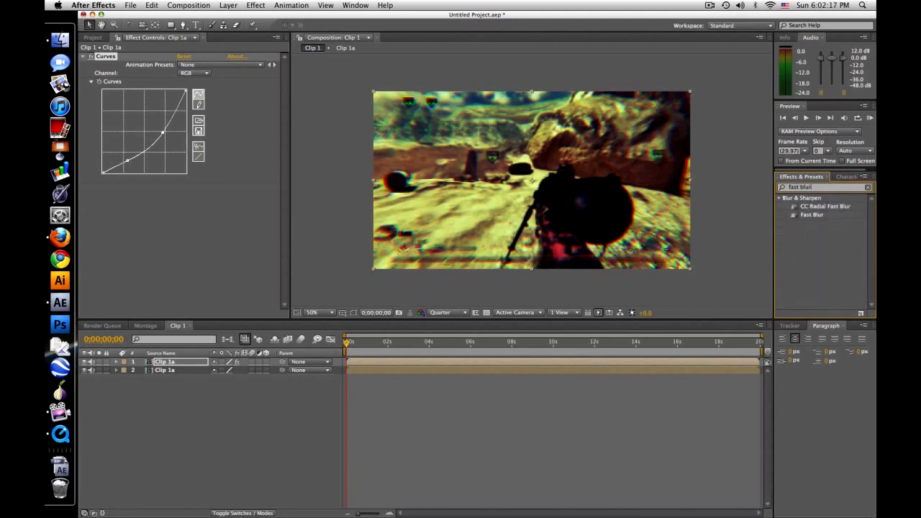
drag(697, 230, 209, 243)
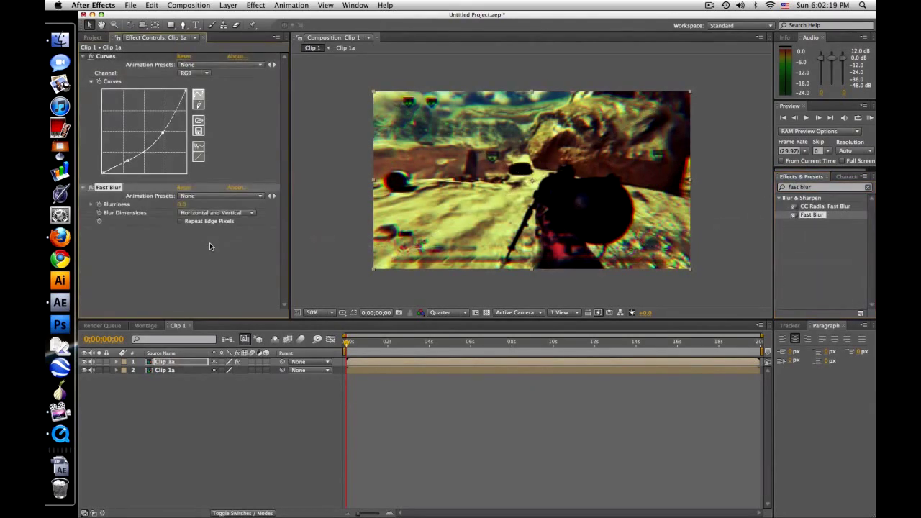
click(182, 205)
text(10)
key(Return)
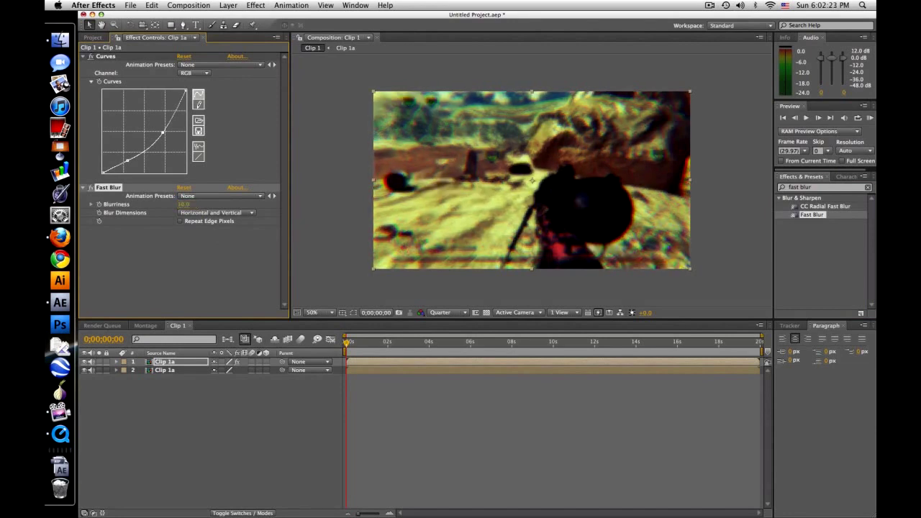
Step: Add a full-frame oval mask set to Subtract with a 300-pixel feather
drag(171, 26, 209, 48)
double_click(171, 26)
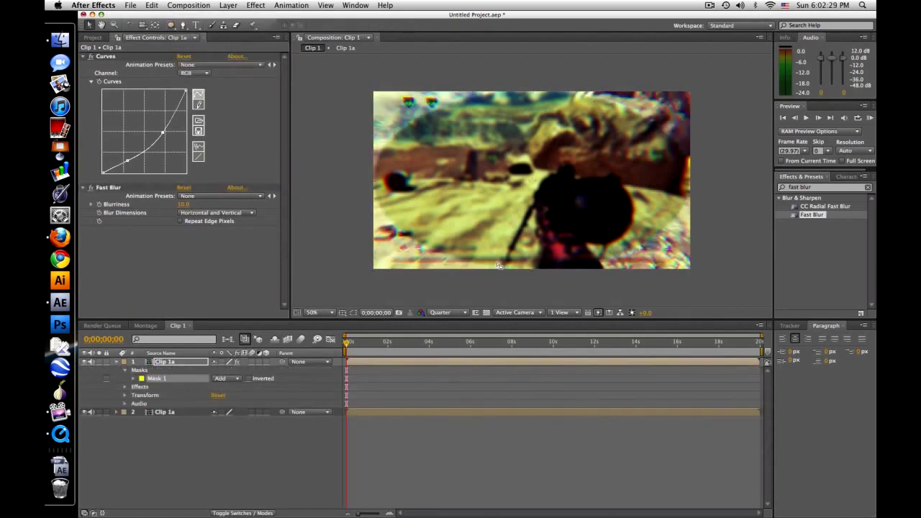
click(235, 379)
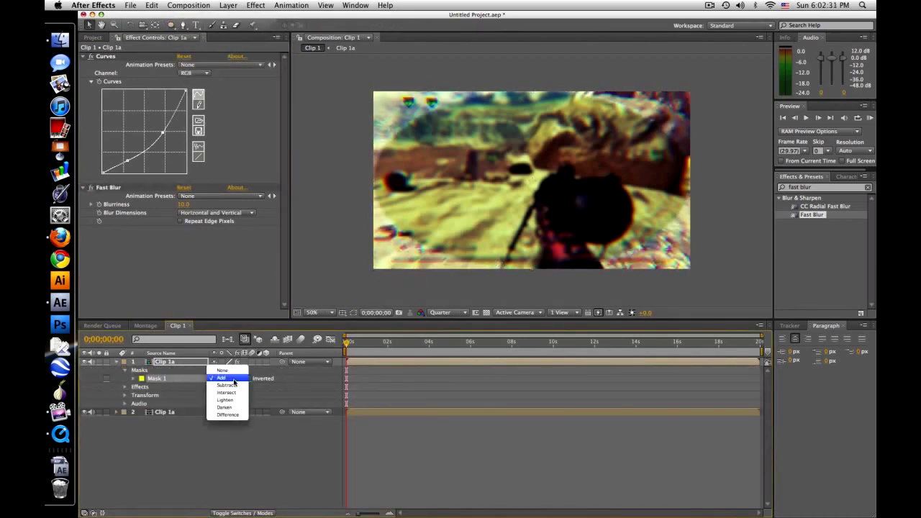
click(233, 386)
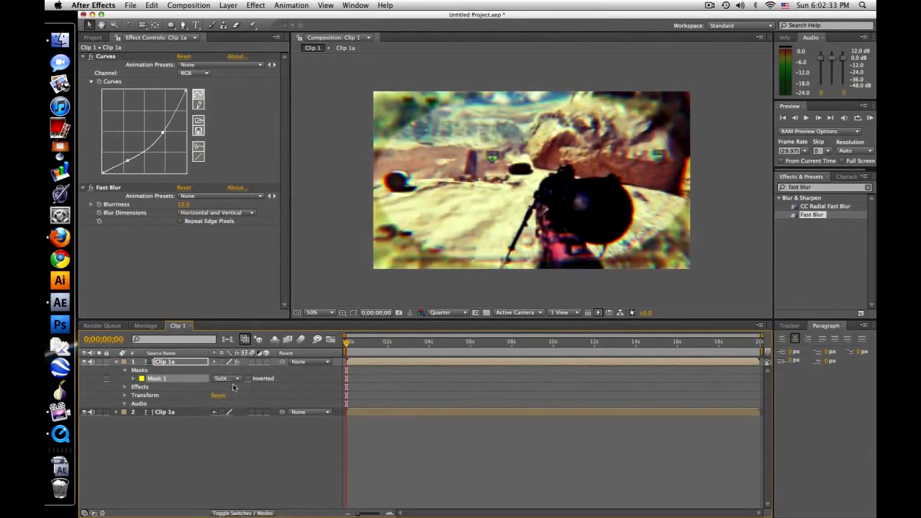
key(f)
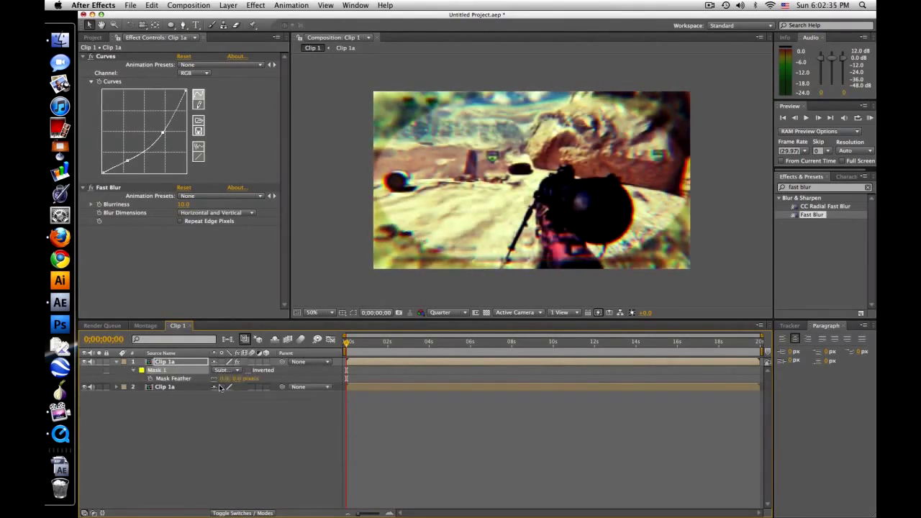
click(242, 379)
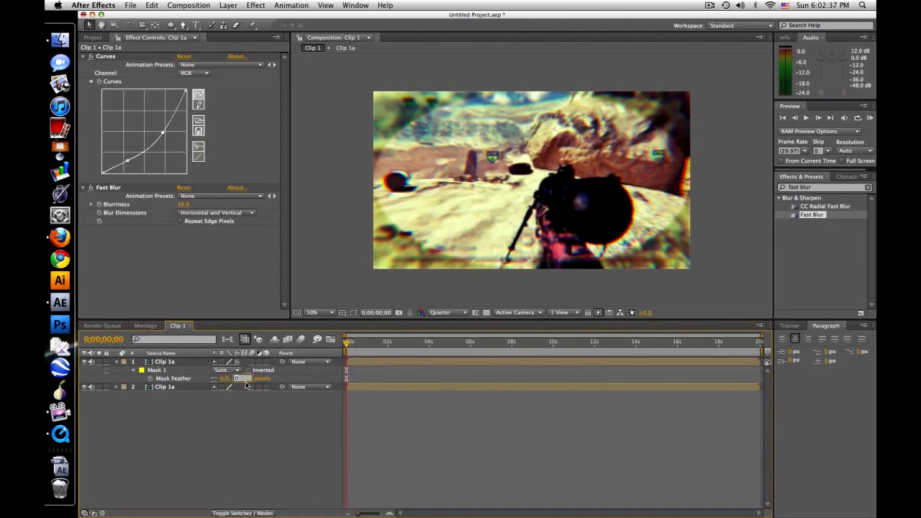
text(300)
key(Return)
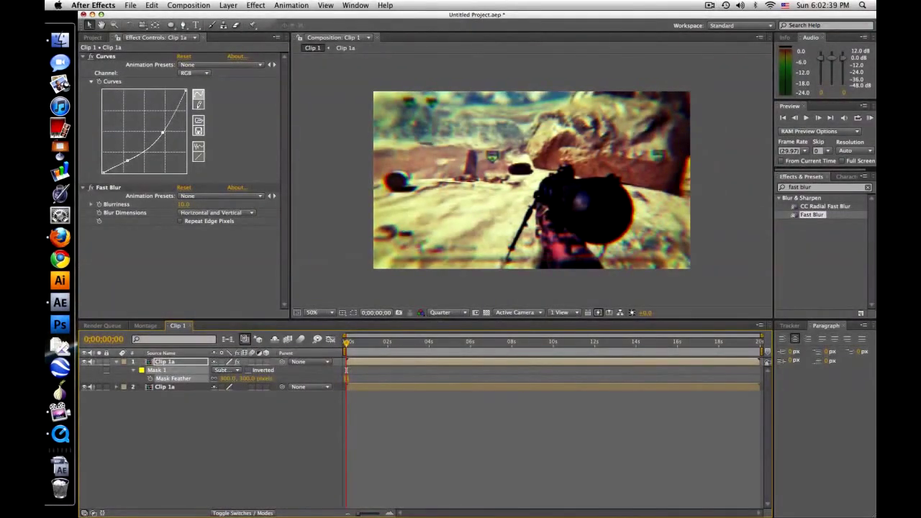
Step: Reduce the Fast Blur Blurriness to 5
click(185, 204)
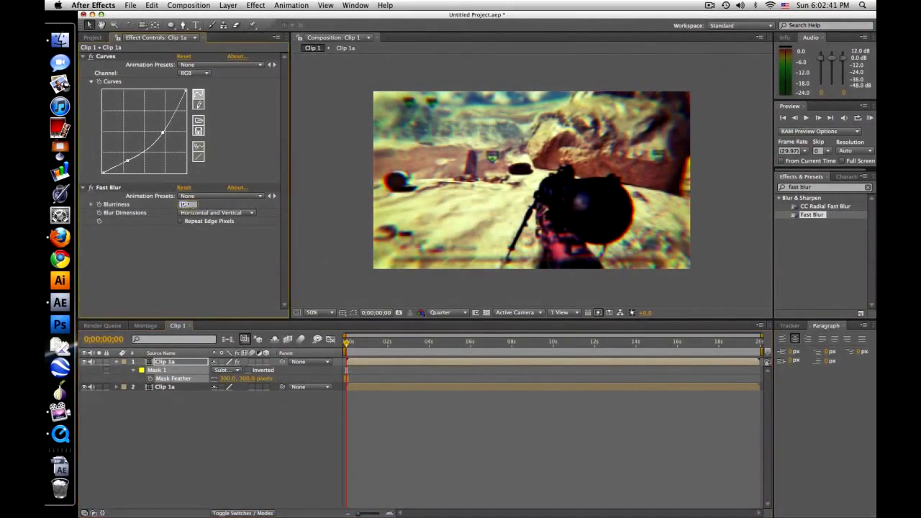
text(5)
key(Return)
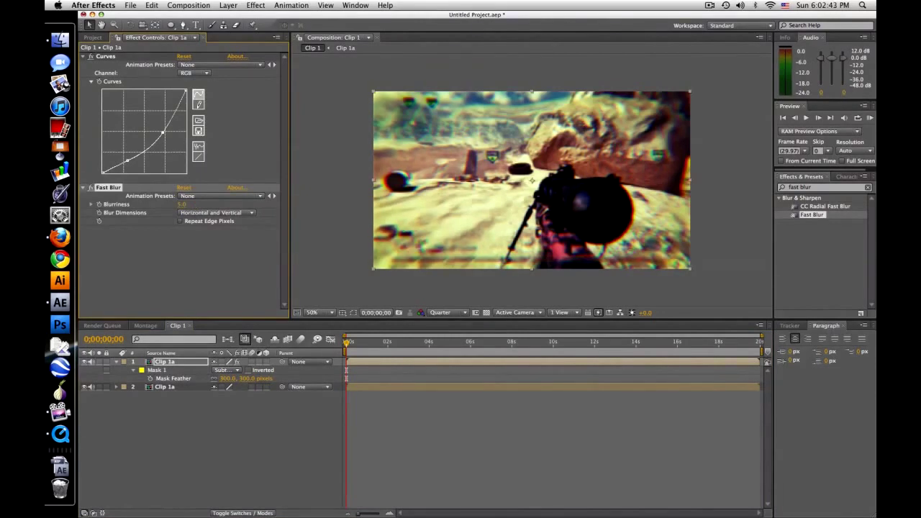
click(871, 118)
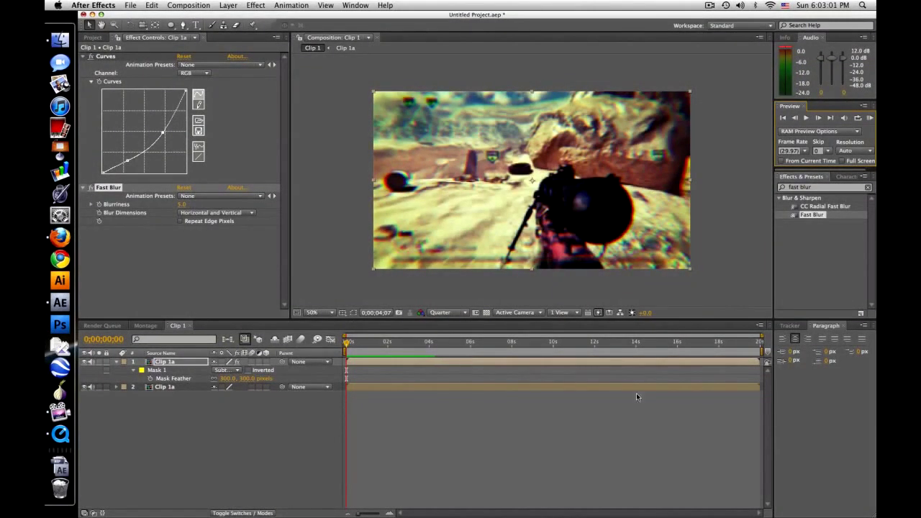
click(354, 346)
drag(350, 347, 459, 342)
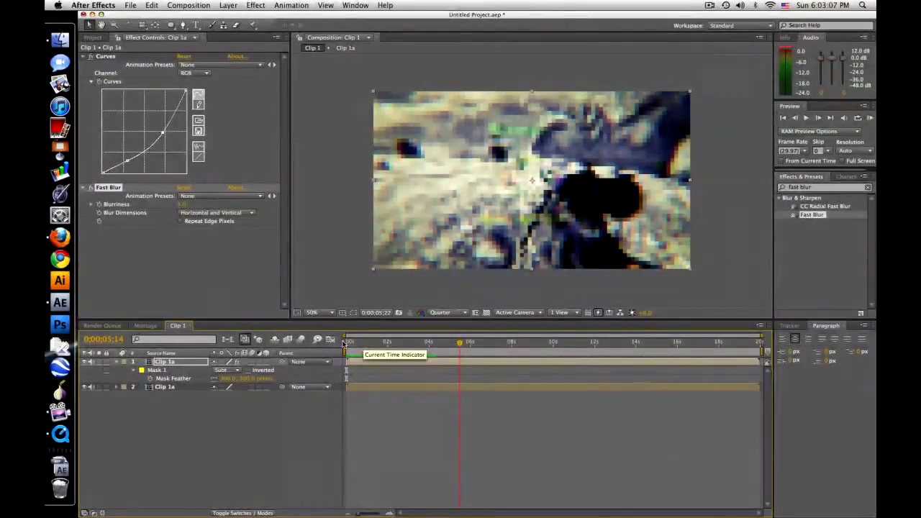